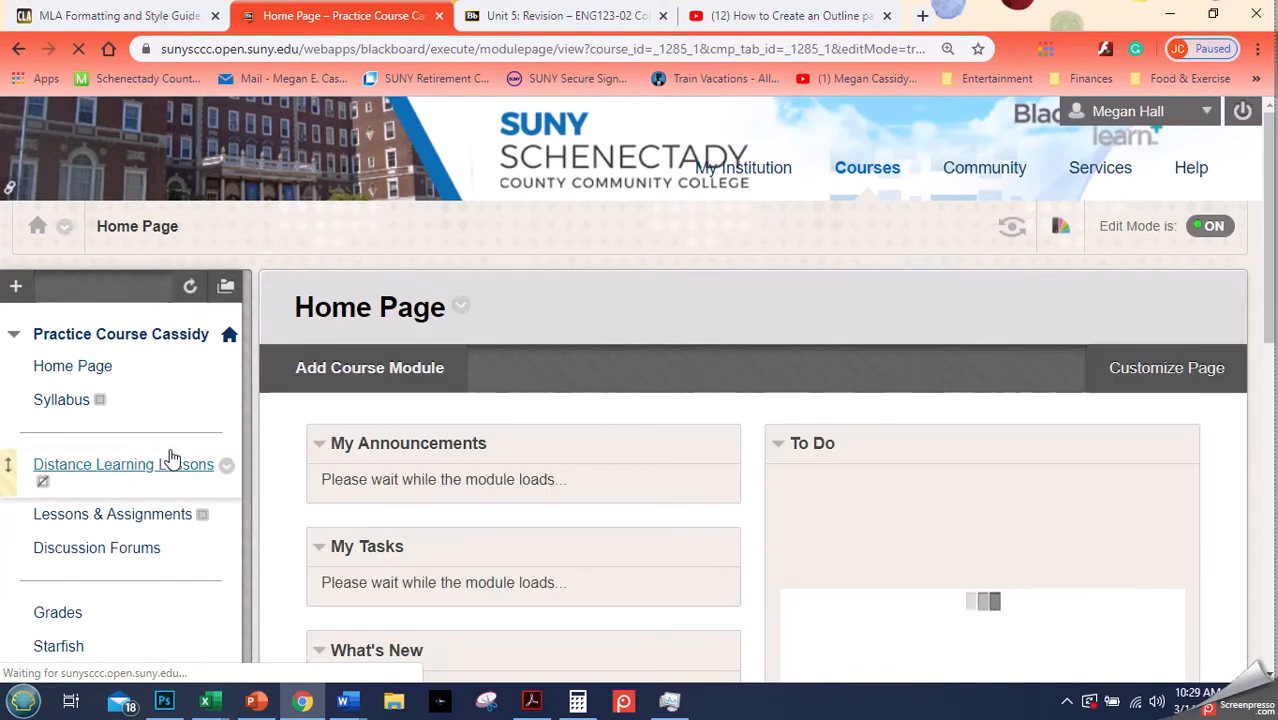
- Open the Unit 1: Summary and Response Essays folder in the course's Distance Learning Lessons
left_click_drag(1272, 305, 1272, 366)
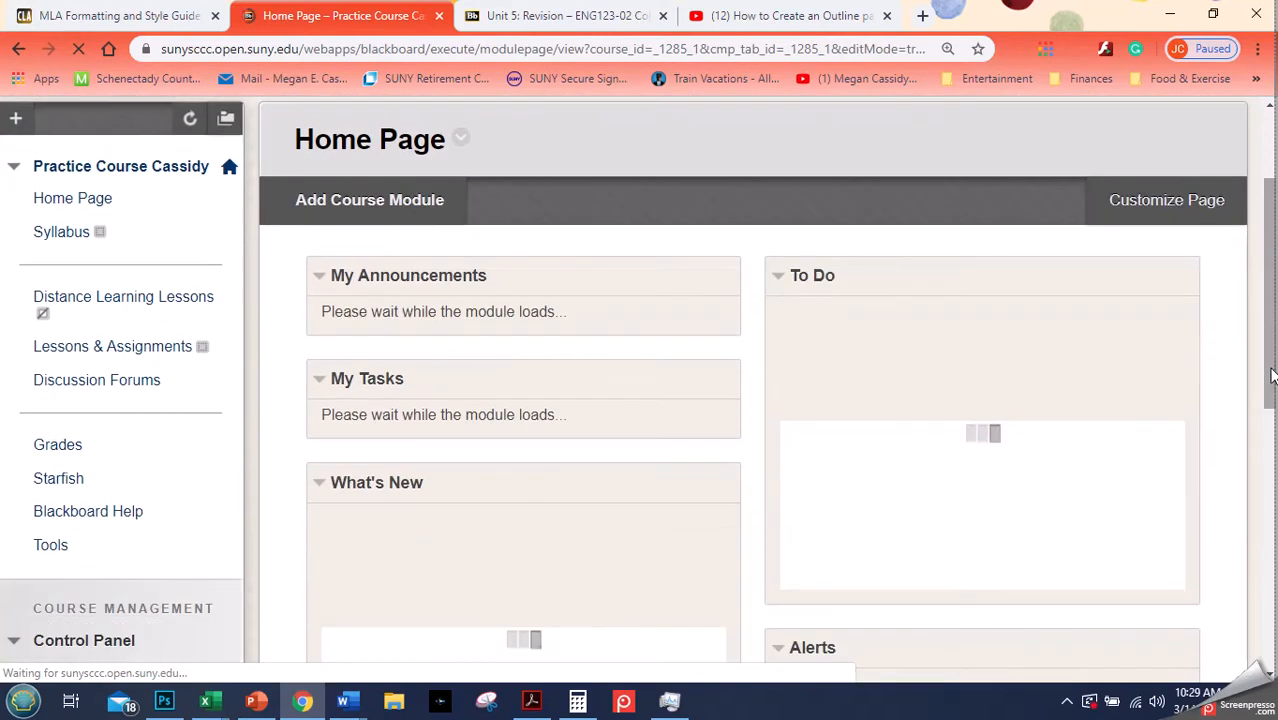
left_click(148, 305)
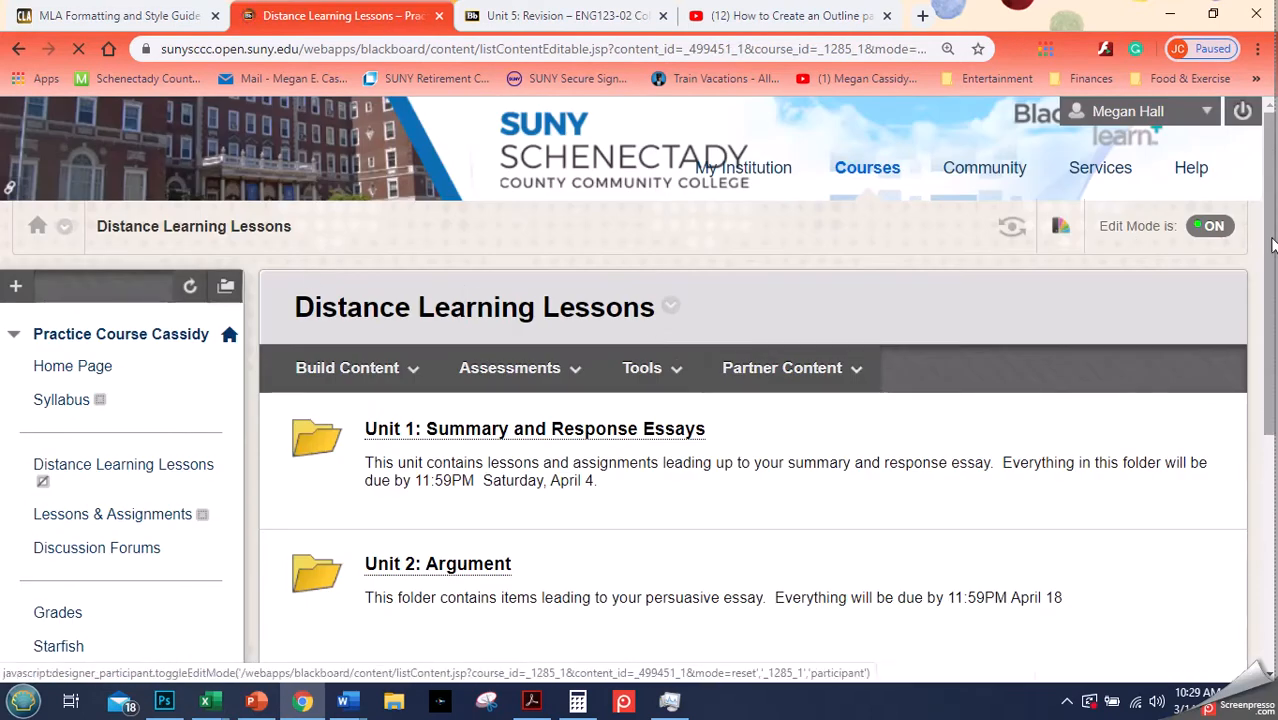
left_click_drag(1265, 243, 1262, 320)
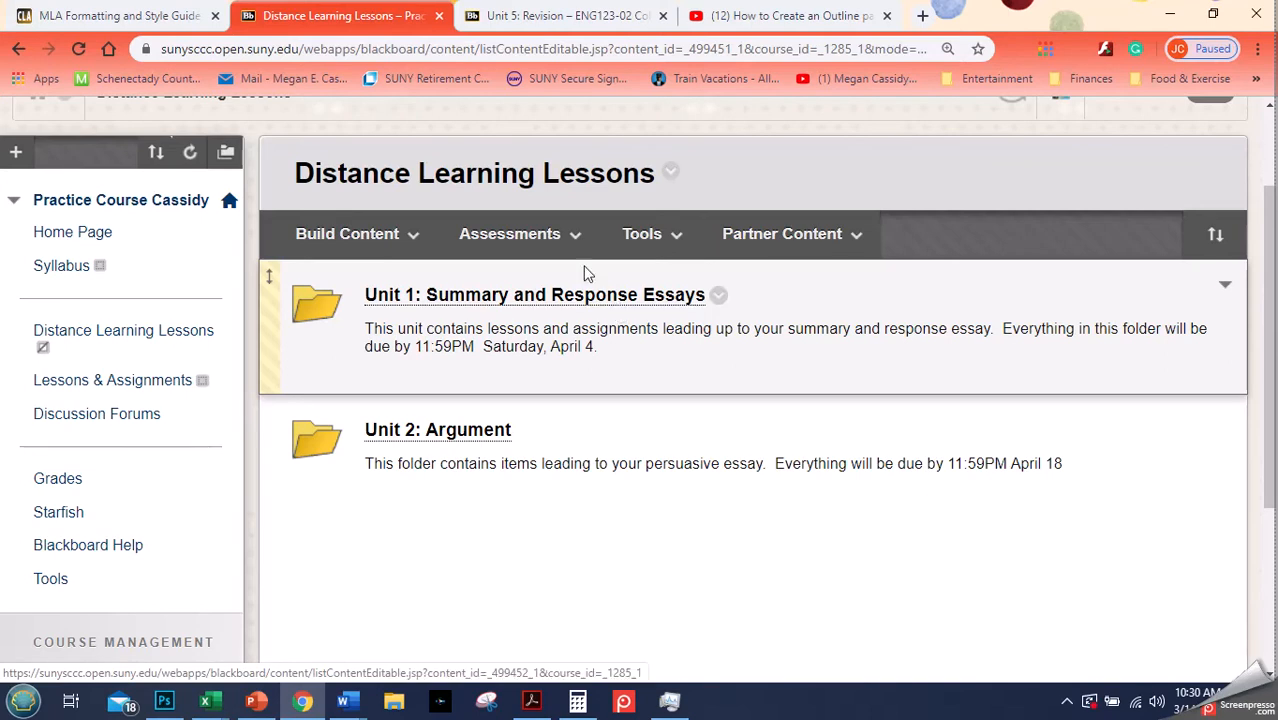
left_click(512, 234)
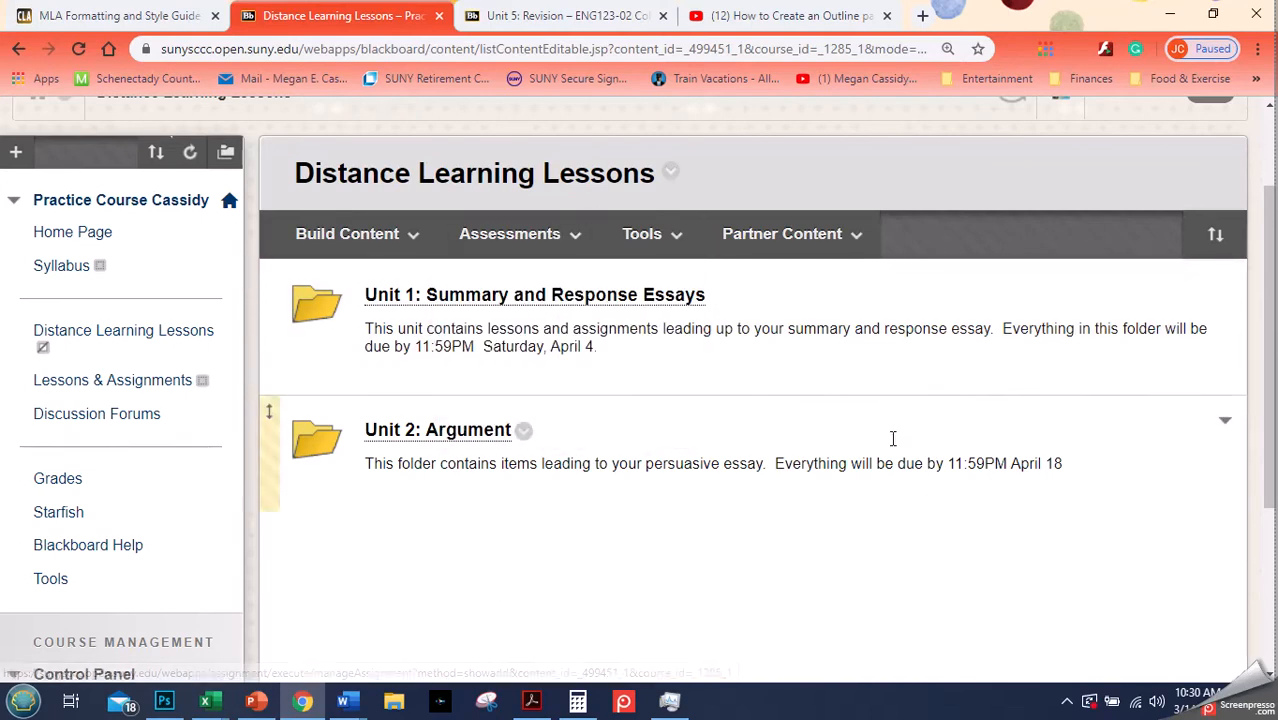
left_click(656, 296)
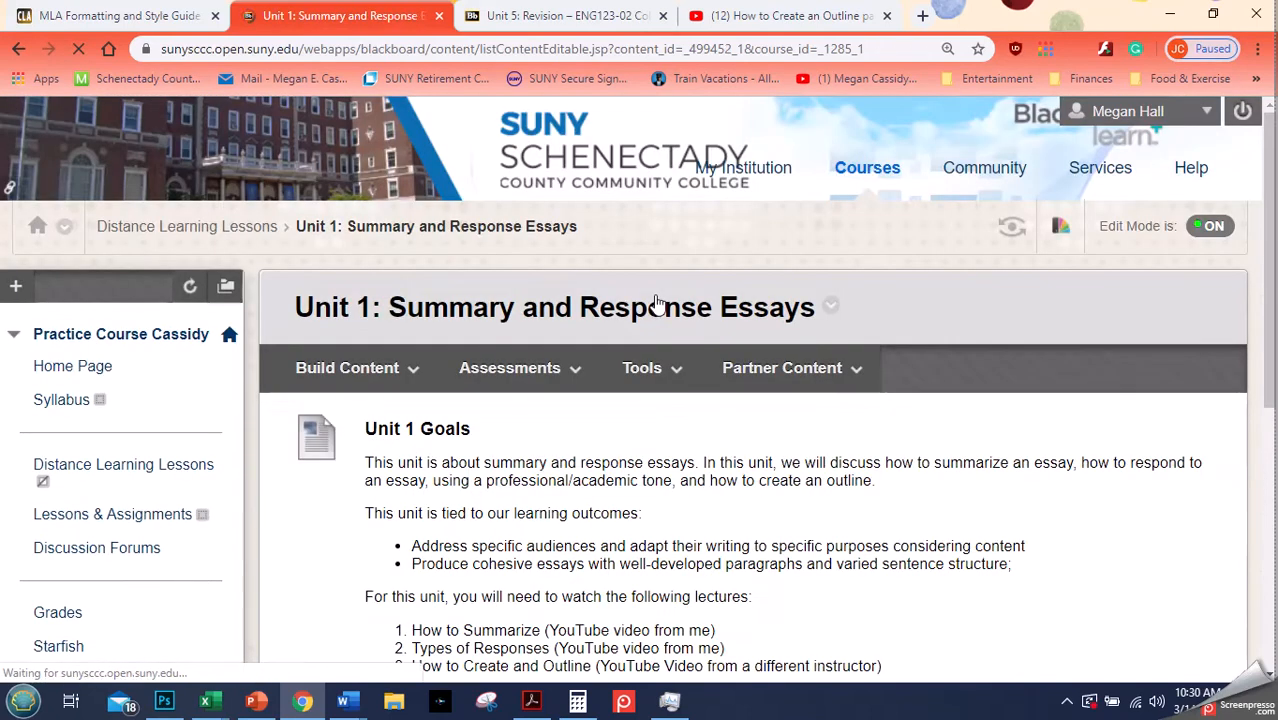
- Examine the Unit 1 folder's contents and the content, assessment and tool types that can be added to it
left_click_drag(1274, 245, 1269, 527)
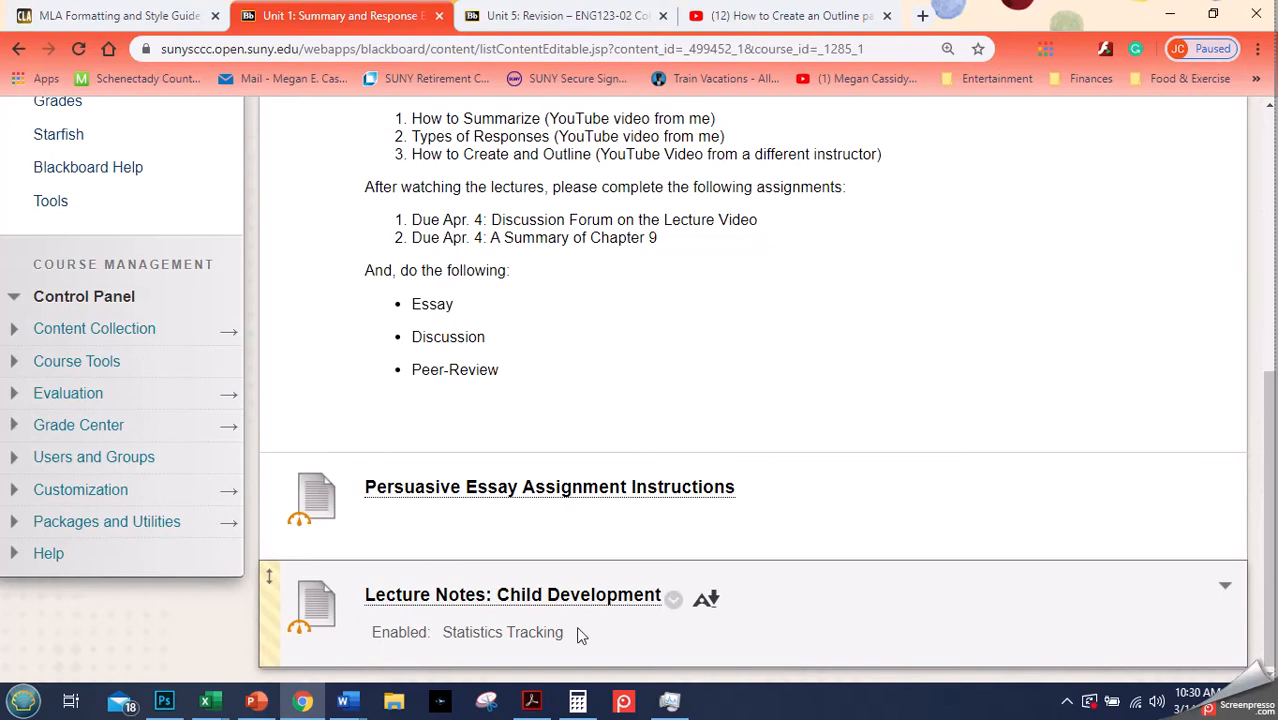
left_click(1268, 592)
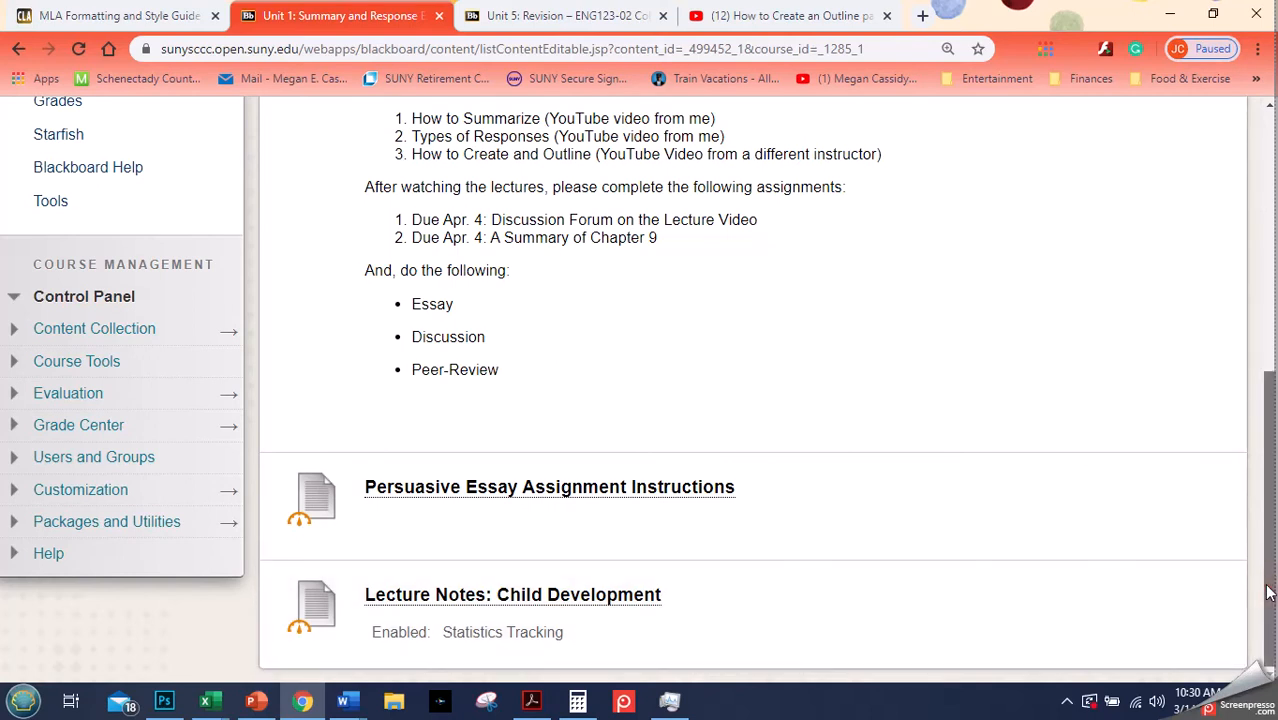
left_click_drag(1268, 592, 1268, 365)
left_click(540, 316)
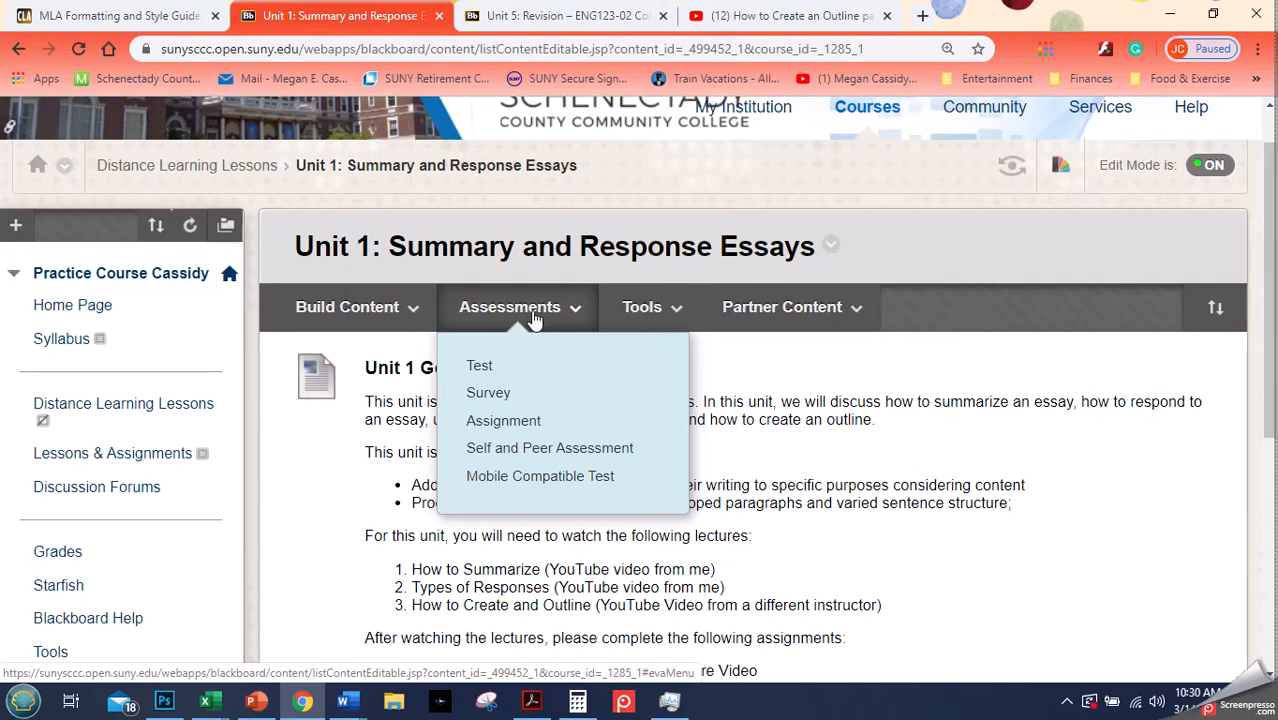
left_click(640, 310)
left_click(530, 310)
left_click(370, 312)
mouse_move(540, 313)
mouse_move(626, 336)
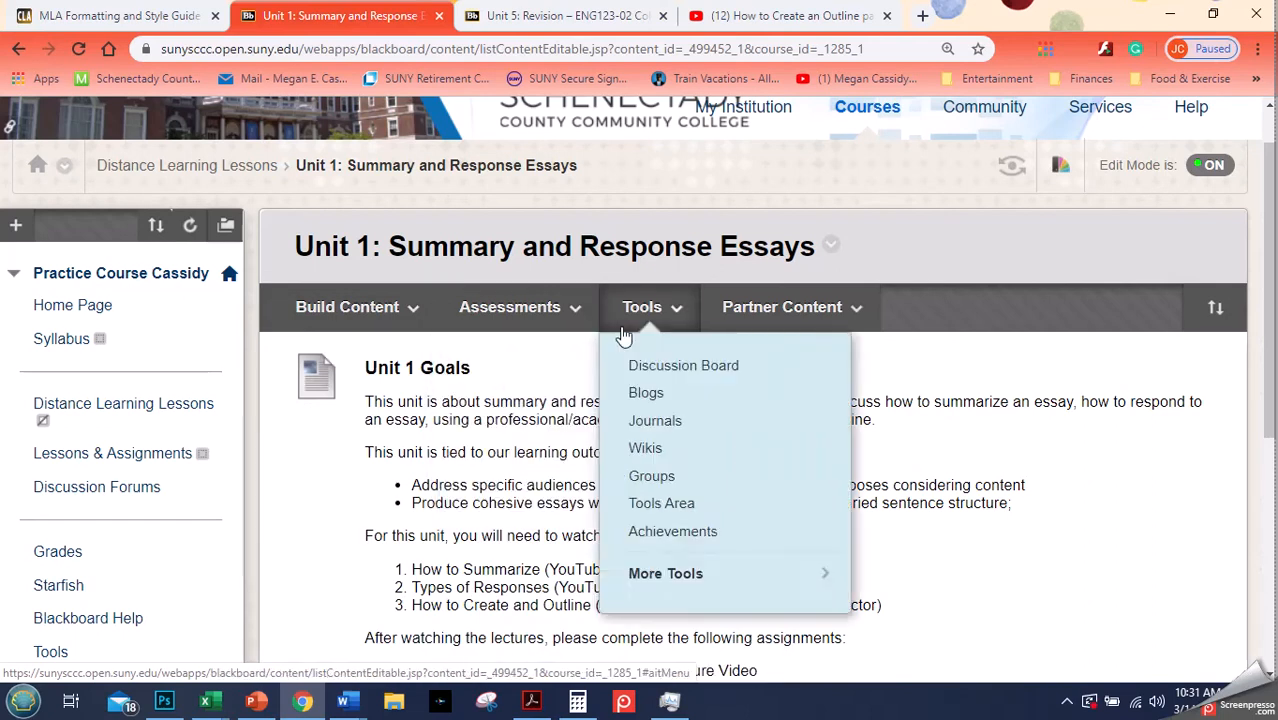
mouse_move(1268, 310)
left_mouse_down()
mouse_move(1268, 459)
mouse_move(1273, 300)
left_mouse_up()
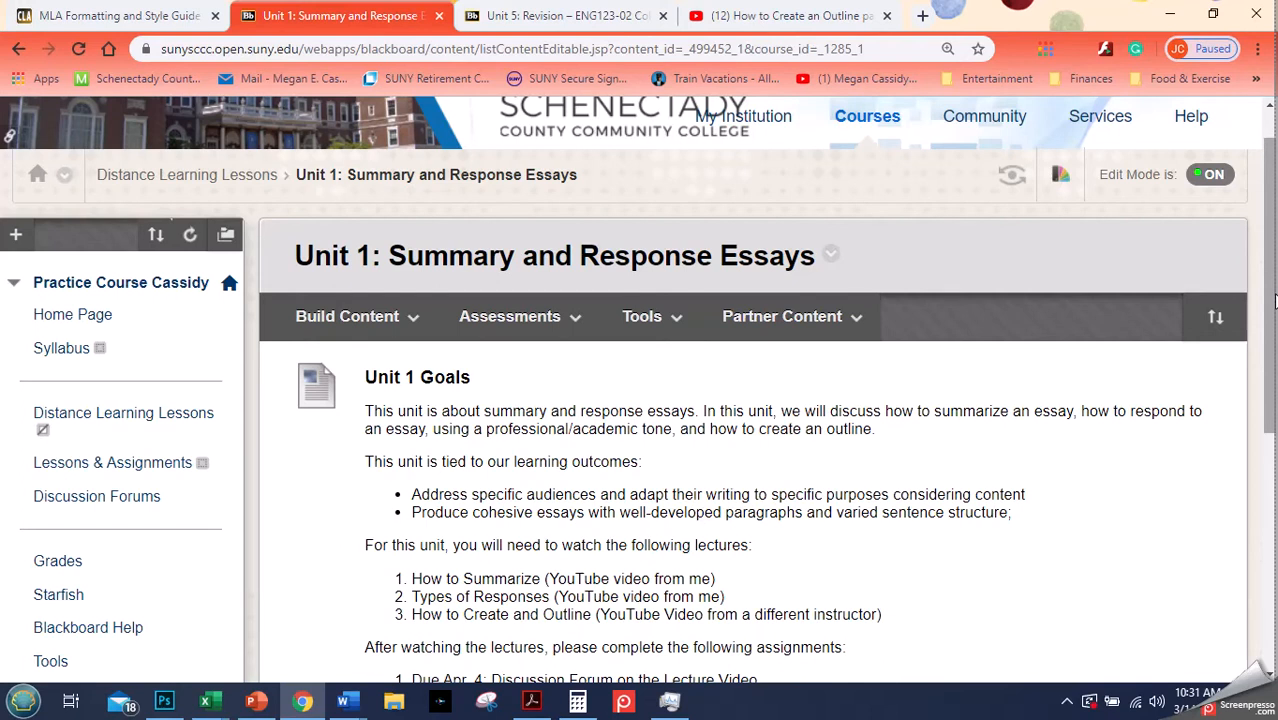
- Start an assignment in Unit 1 with instructions for revising the Informative Essay's introduction, body paragraphs, conclusion and MLA citations, worth 100 points
left_click(570, 318)
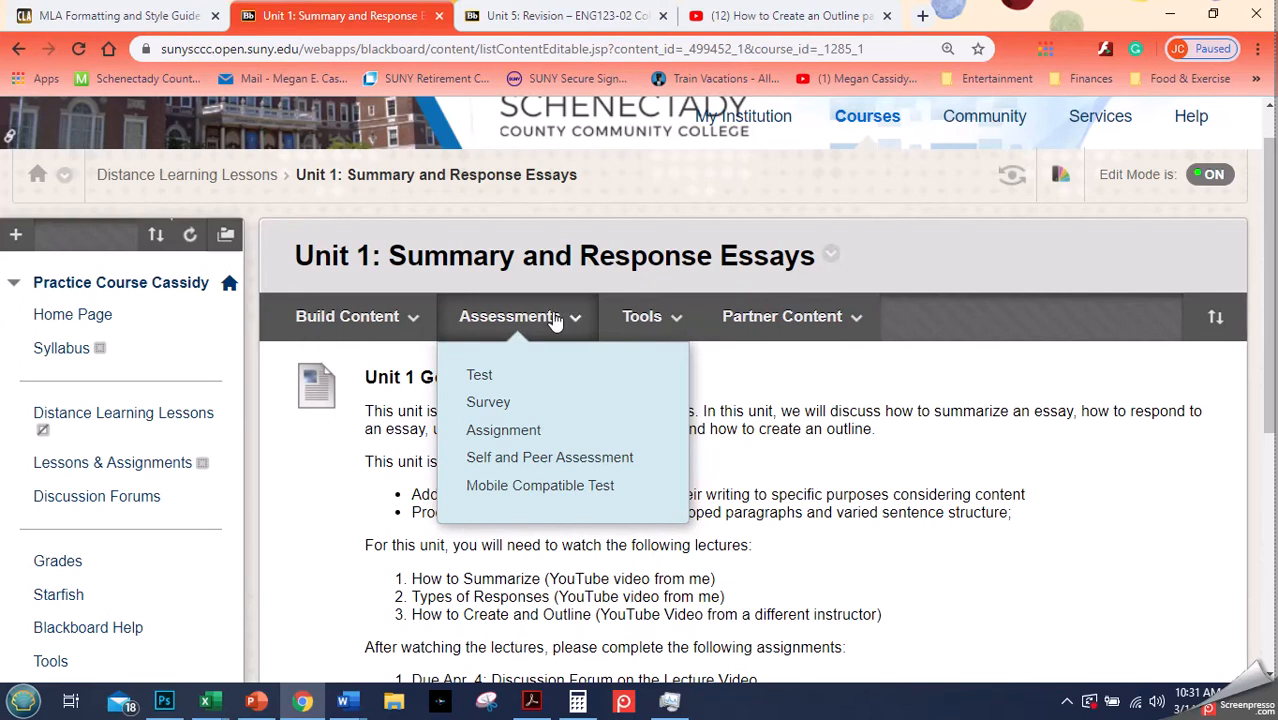
left_click(503, 438)
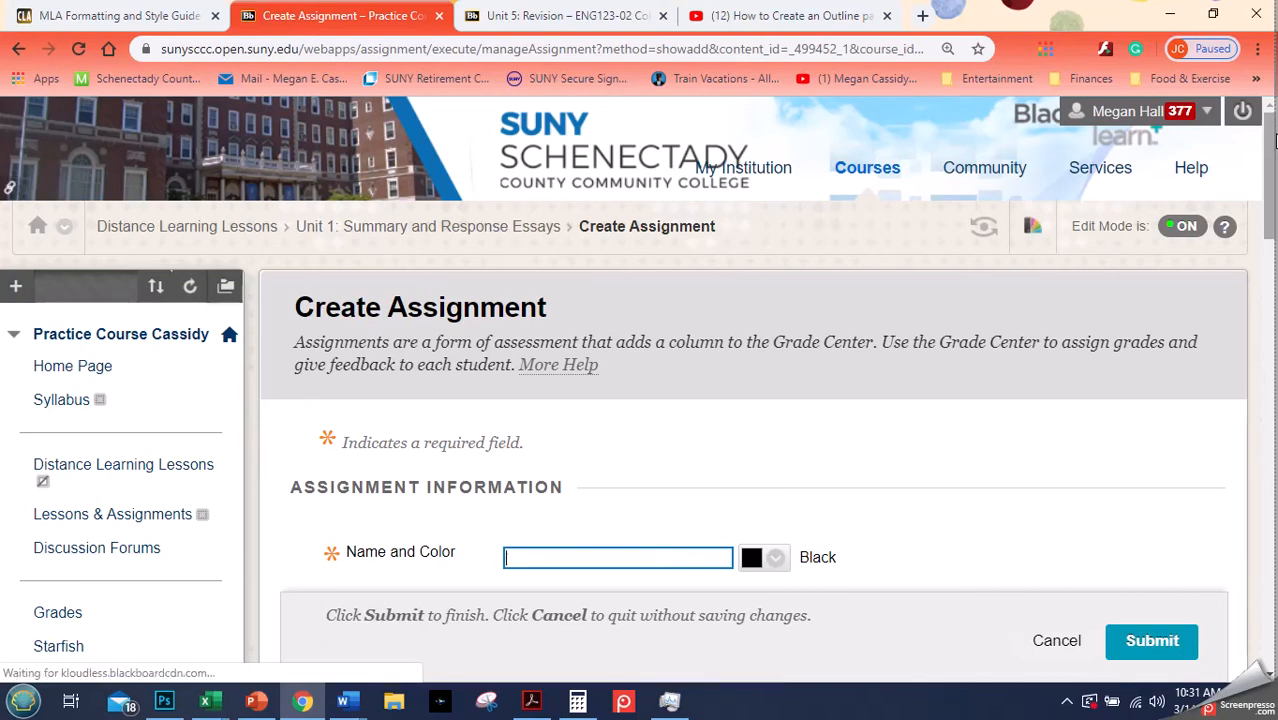
left_click_drag(1270, 140, 1272, 200)
scroll(1272, 200, "down", 1)
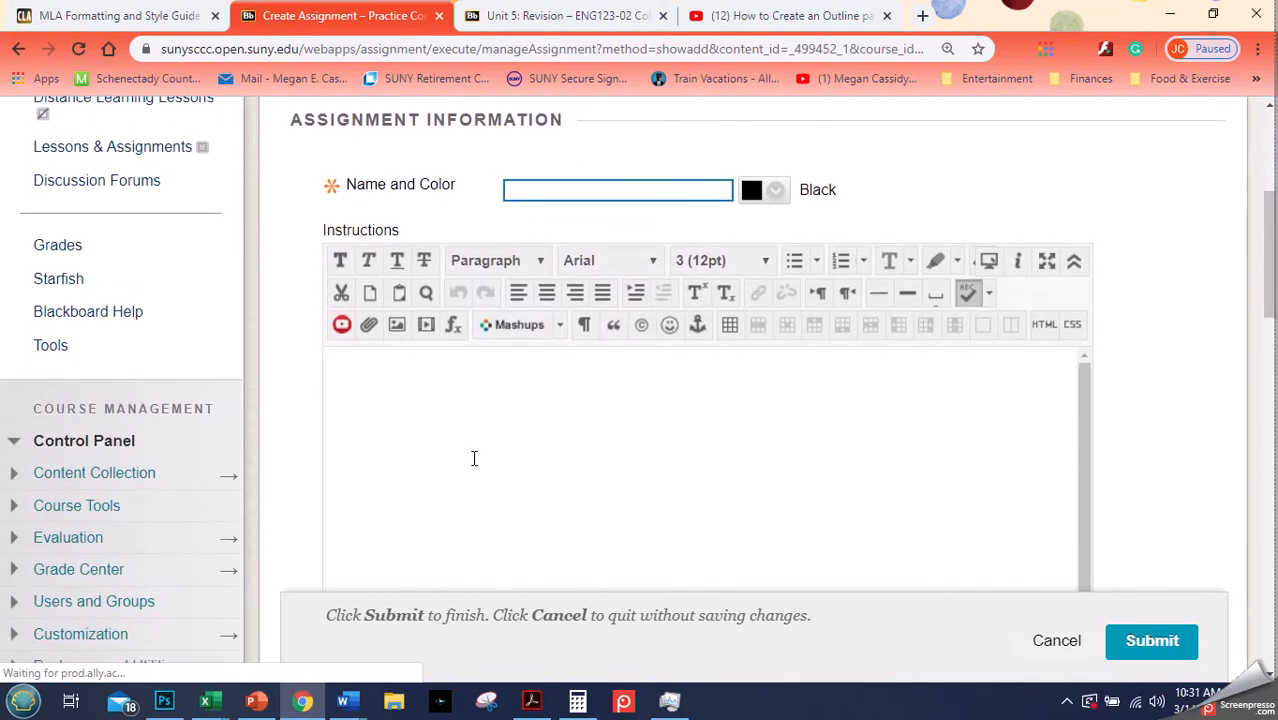
left_click(442, 403)
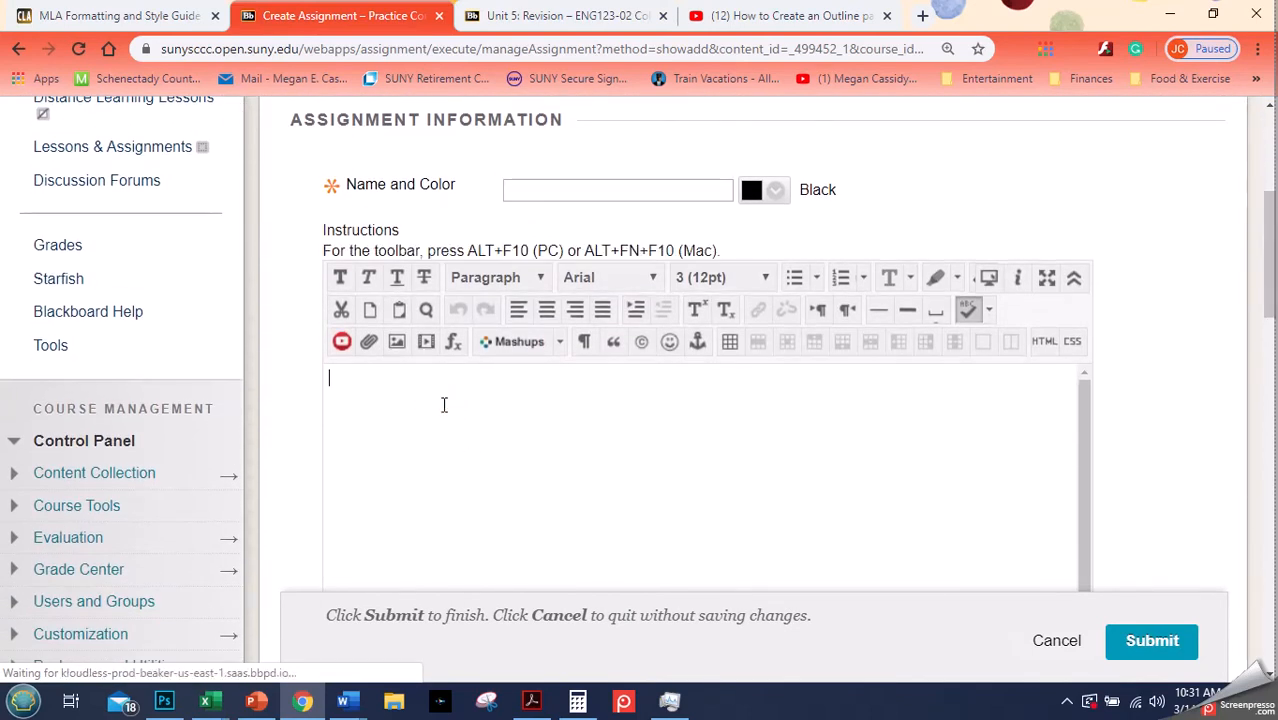
type("For this assignment, you will revising your Informative Essay. For each part of your essay, please consider changes to the following: Revise your introduction Revise your body paragraphs Revise your conclusion MLA In-Text Citations and Works Cited Page The full directions are attached and in the document above. The revision is worth 100 points.")
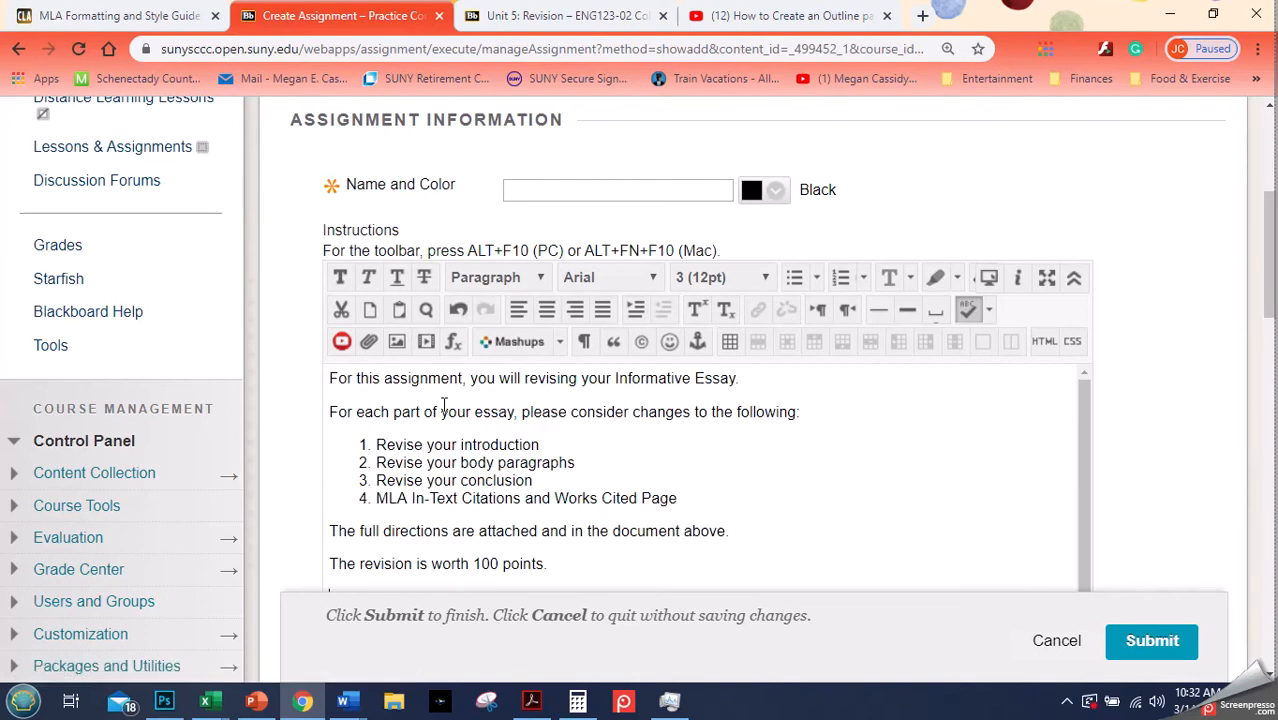
- Name the assignment "Assignment: Informative Essay Revision"
left_click(566, 192)
type("R")
key("BackSpace")
type("Assignment:")
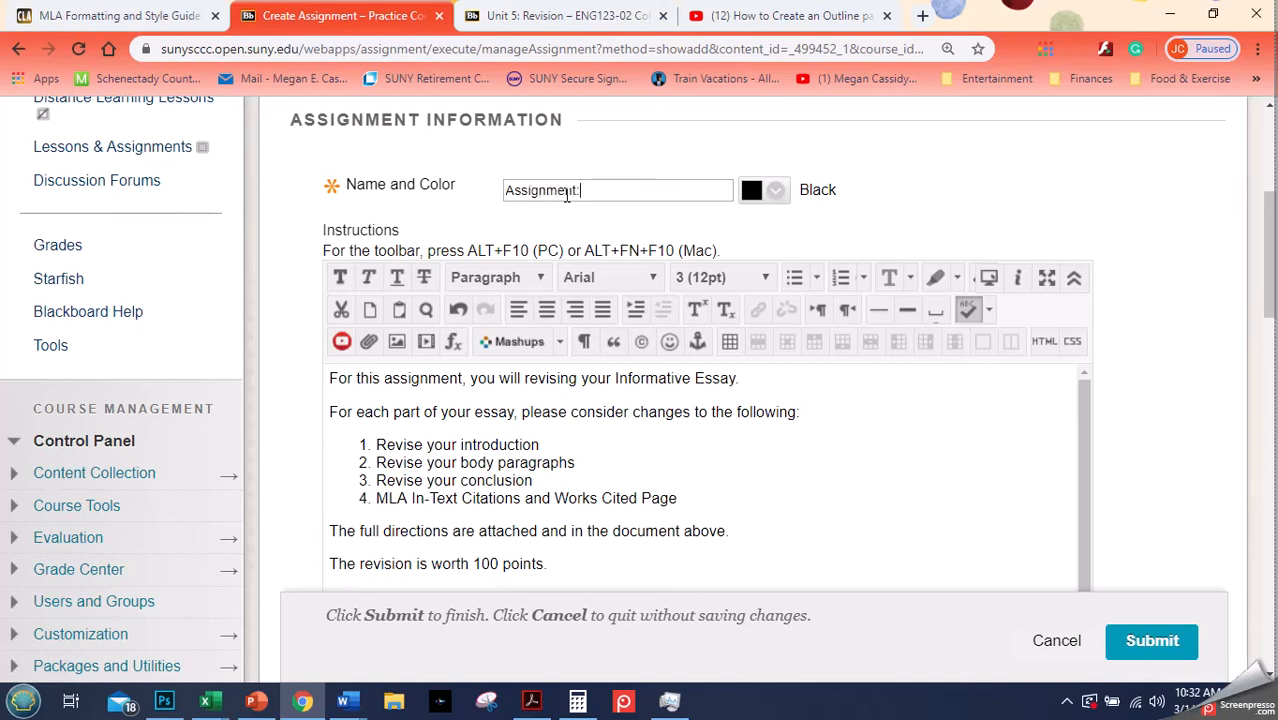
type(" Informative E")
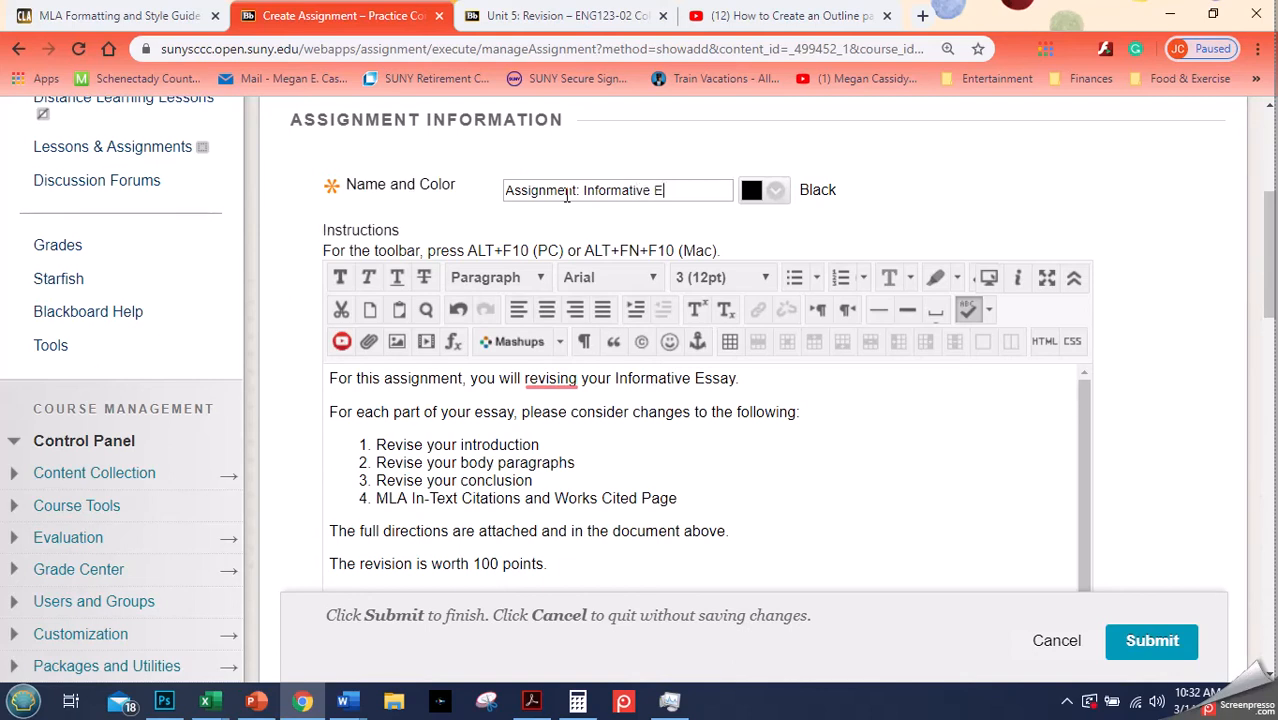
type("ssay Revision")
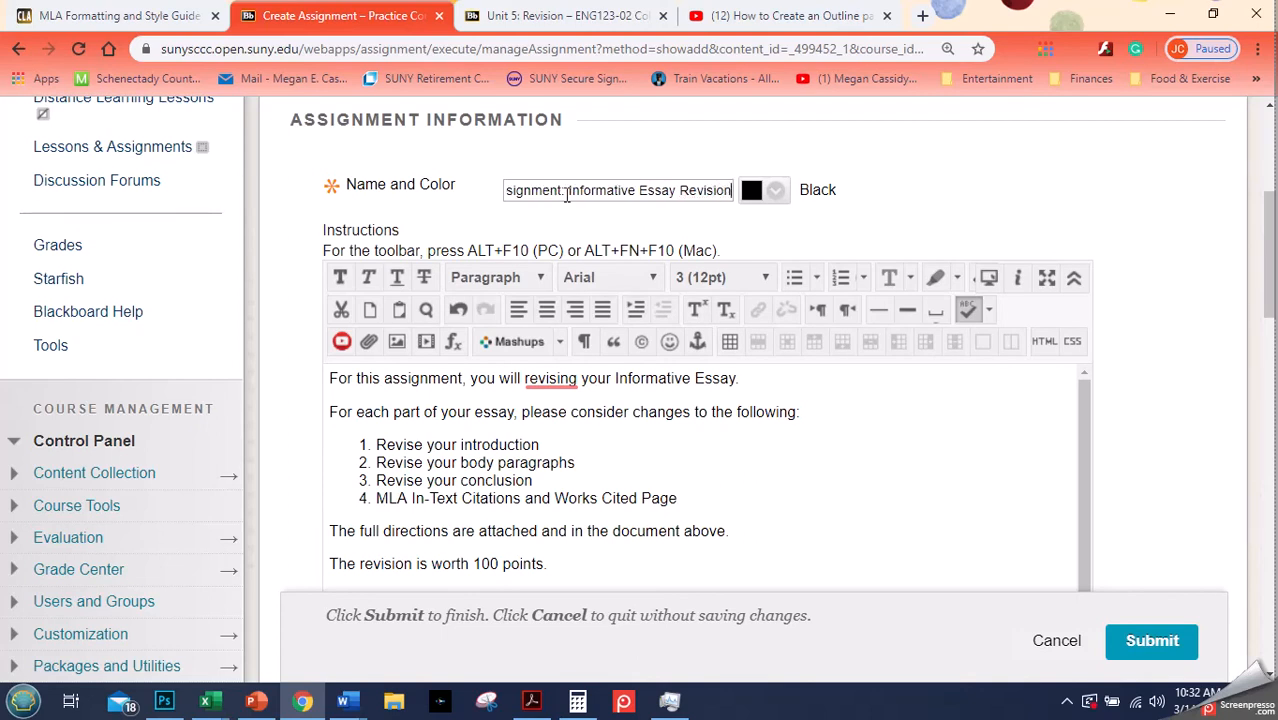
left_click(838, 445)
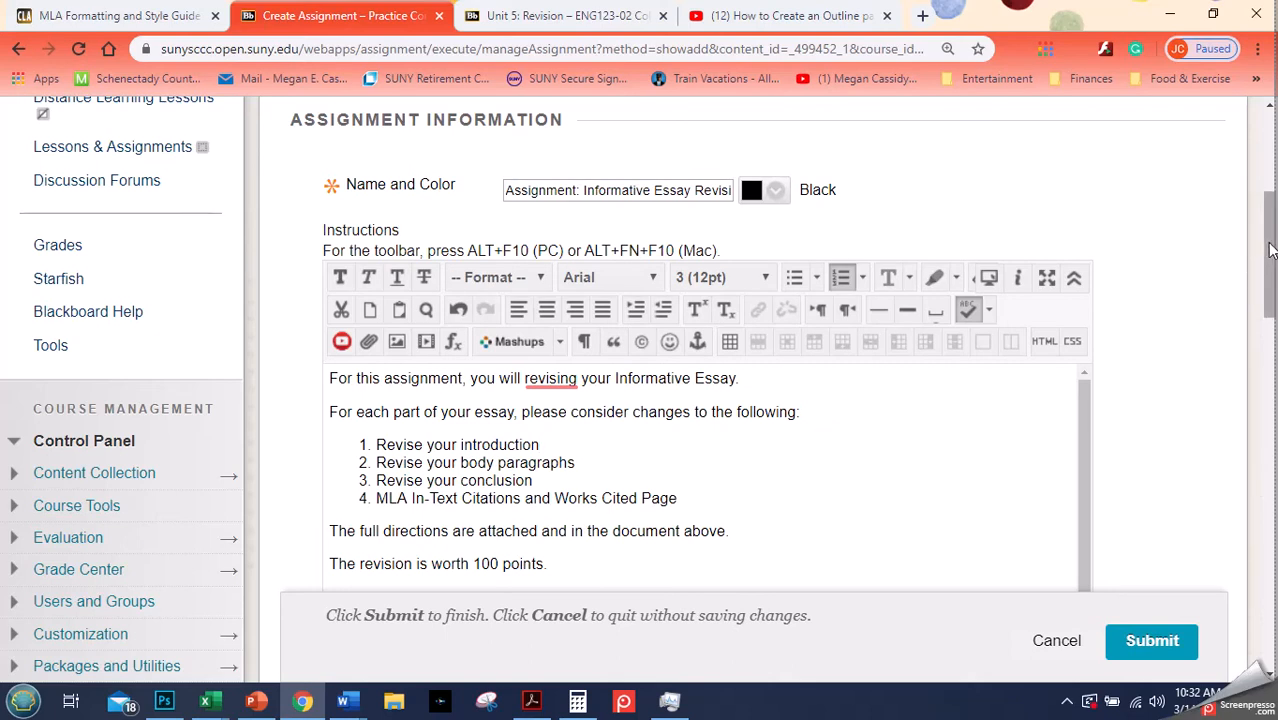
- Add "It will be due by 11:59 on April 4th." after the 100-point sentence in the instructions
left_click_drag(1268, 250, 1268, 277)
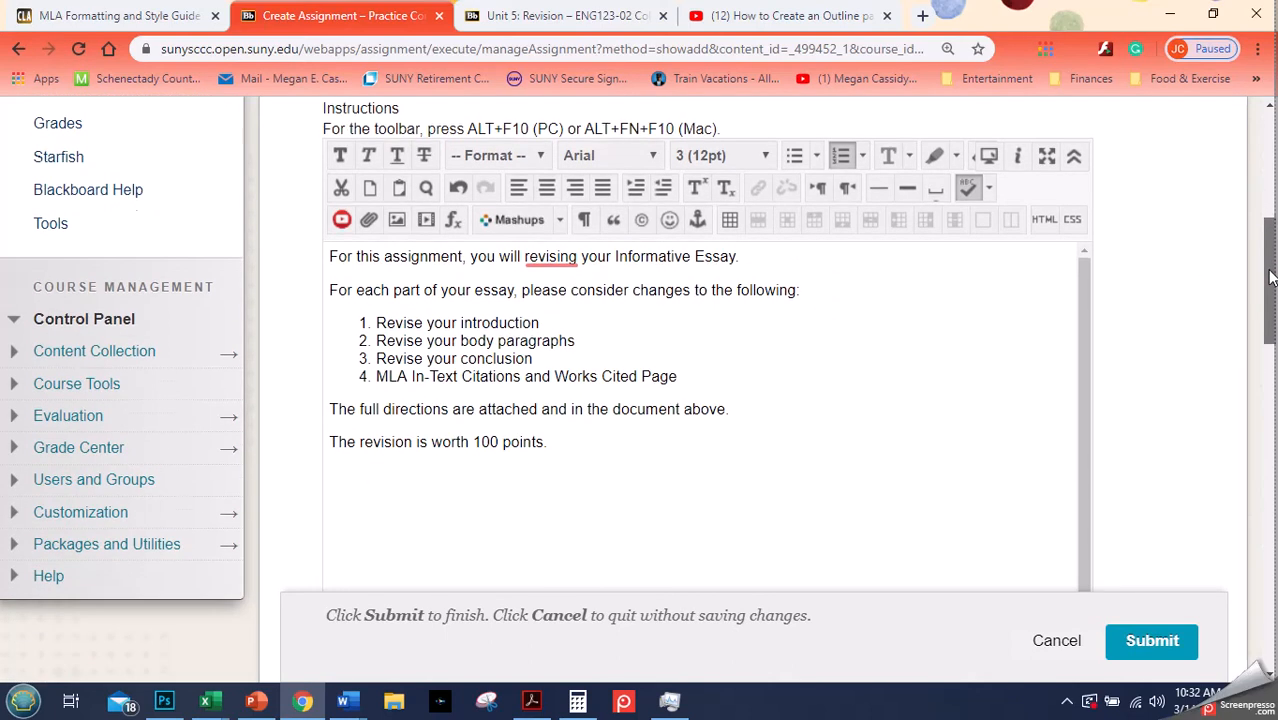
left_click(580, 452)
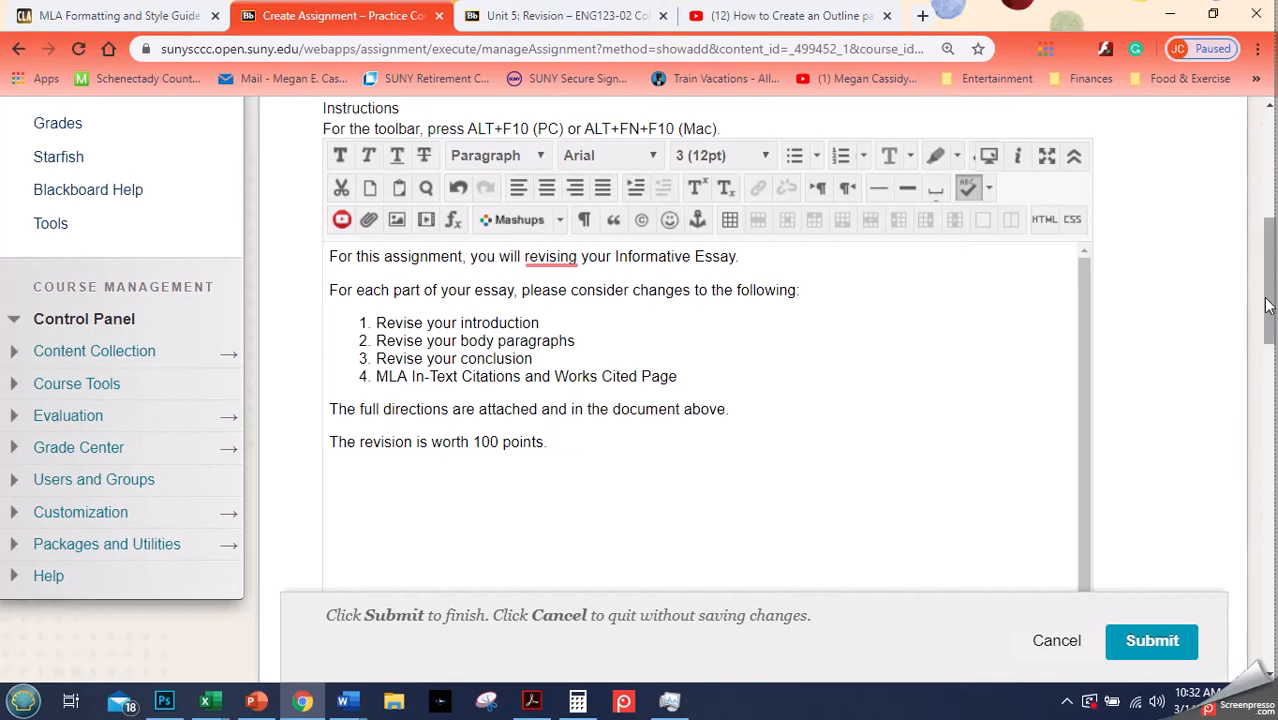
mouse_move(1270, 312)
left_mouse_down()
mouse_move(1270, 405)
mouse_move(1270, 274)
mouse_move(1270, 287)
left_mouse_up()
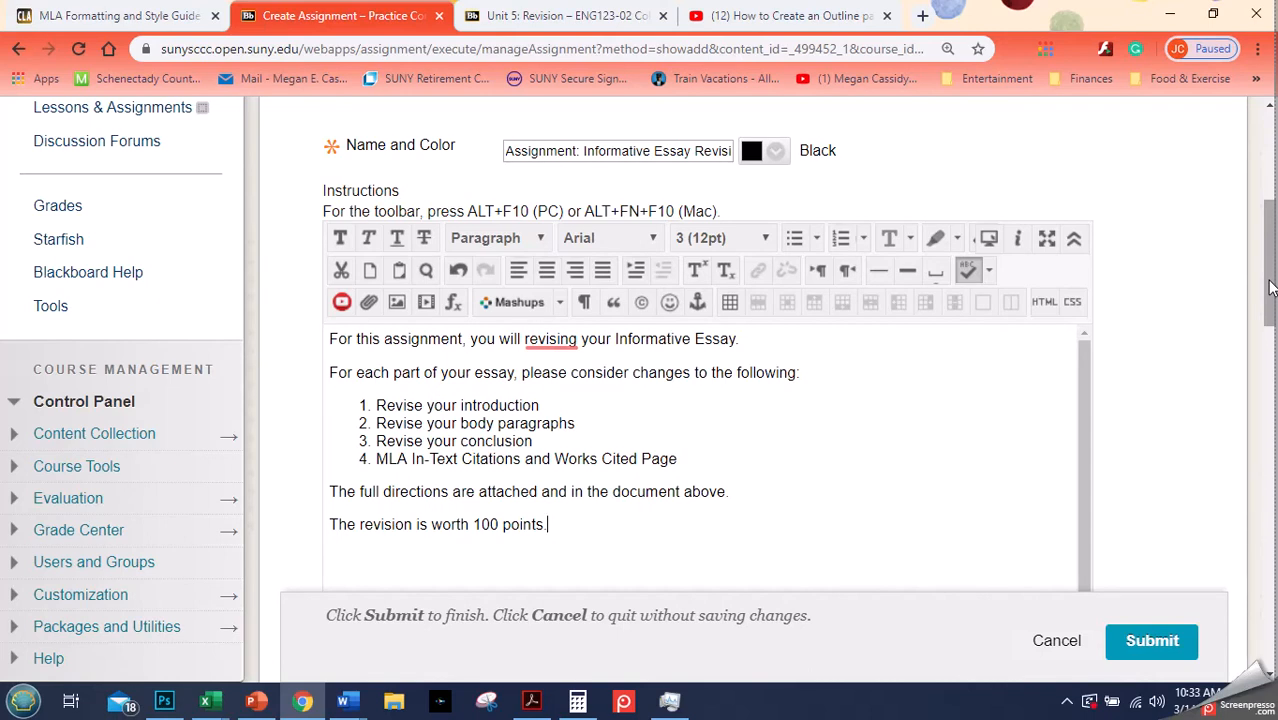
type("It will be due")
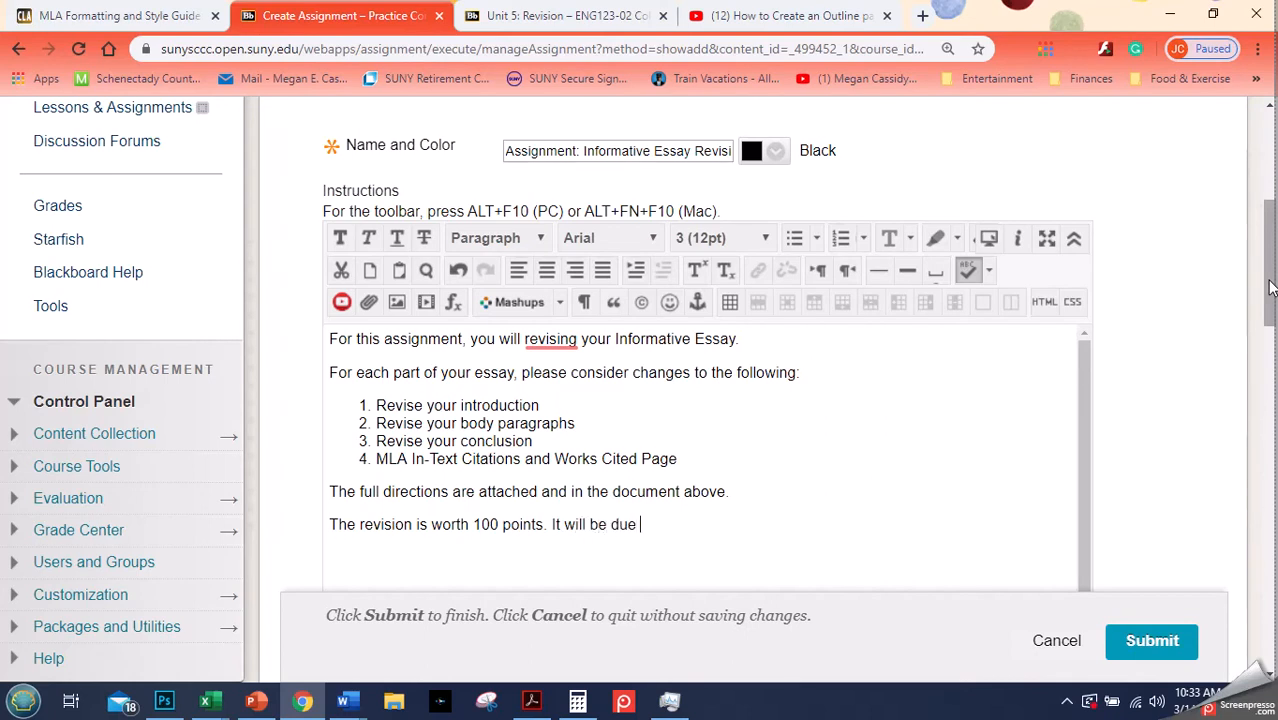
type(" by 11:59 on April 4th.")
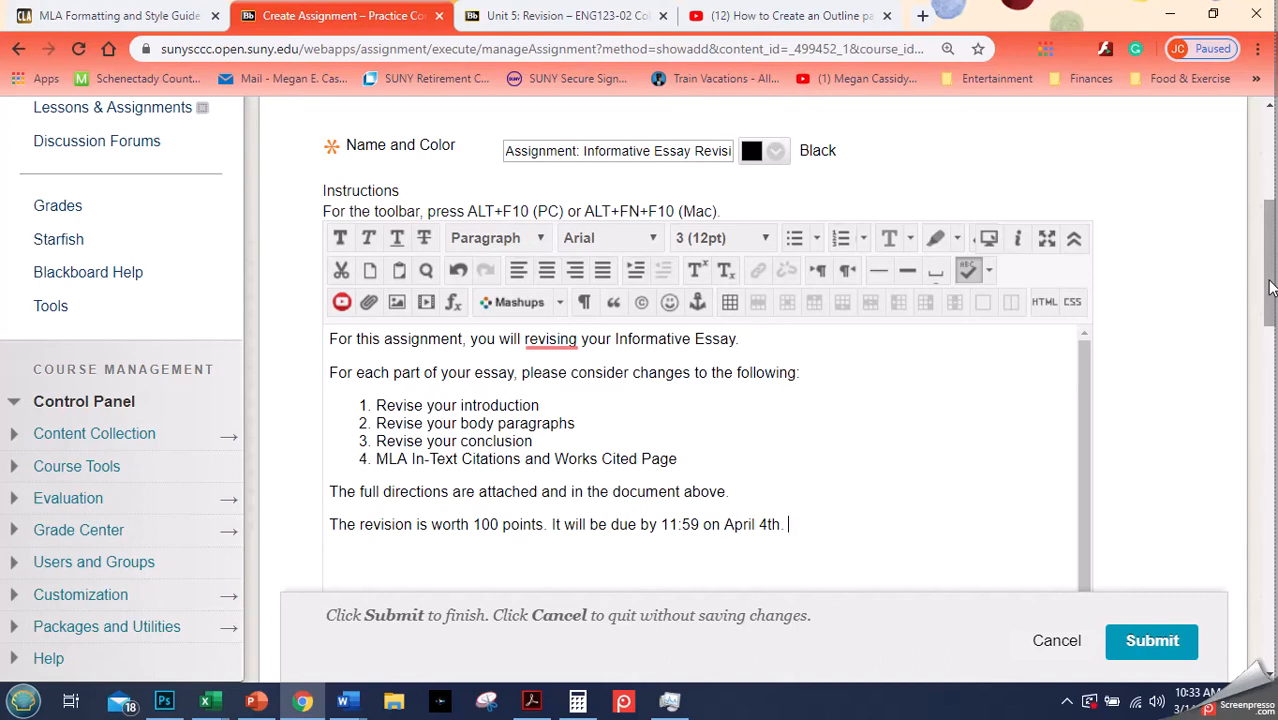
- Add a new paragraph reading "Please submit as a Word or PDF document. Blackboard is not combatible with other file types"
key("Return")
left_click_drag(1268, 288, 1264, 302)
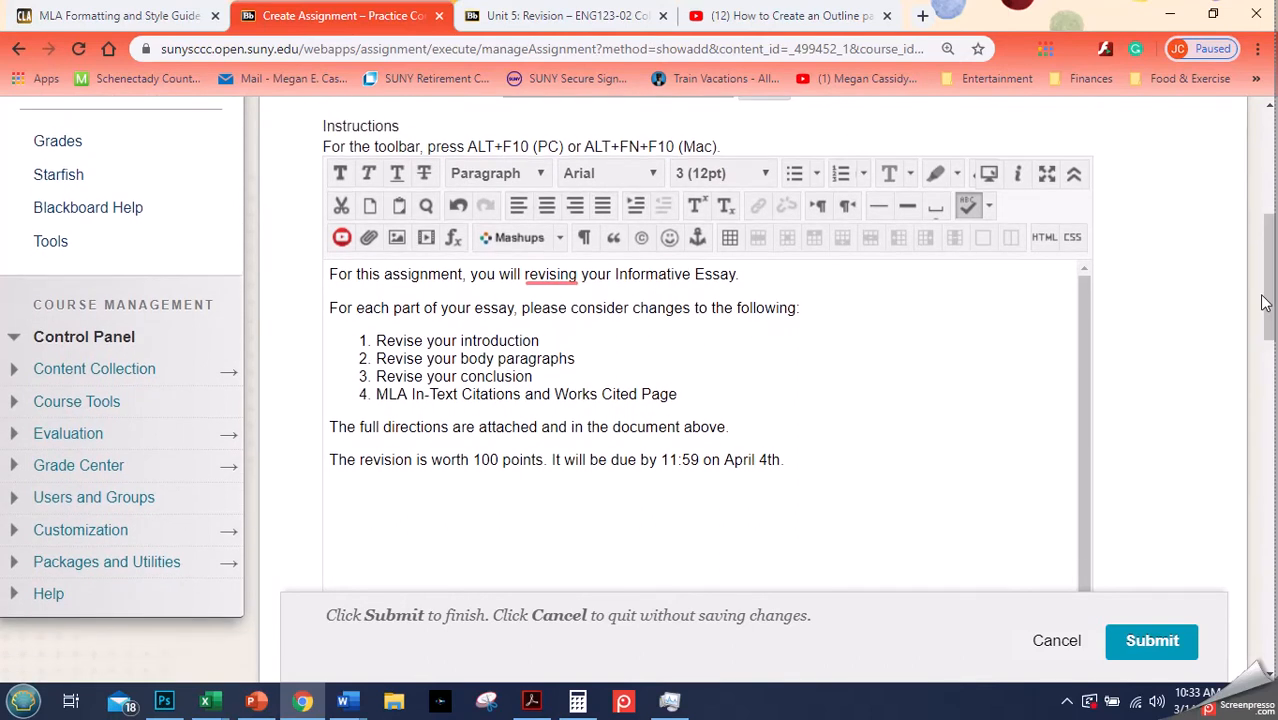
type("Please submit as a ")
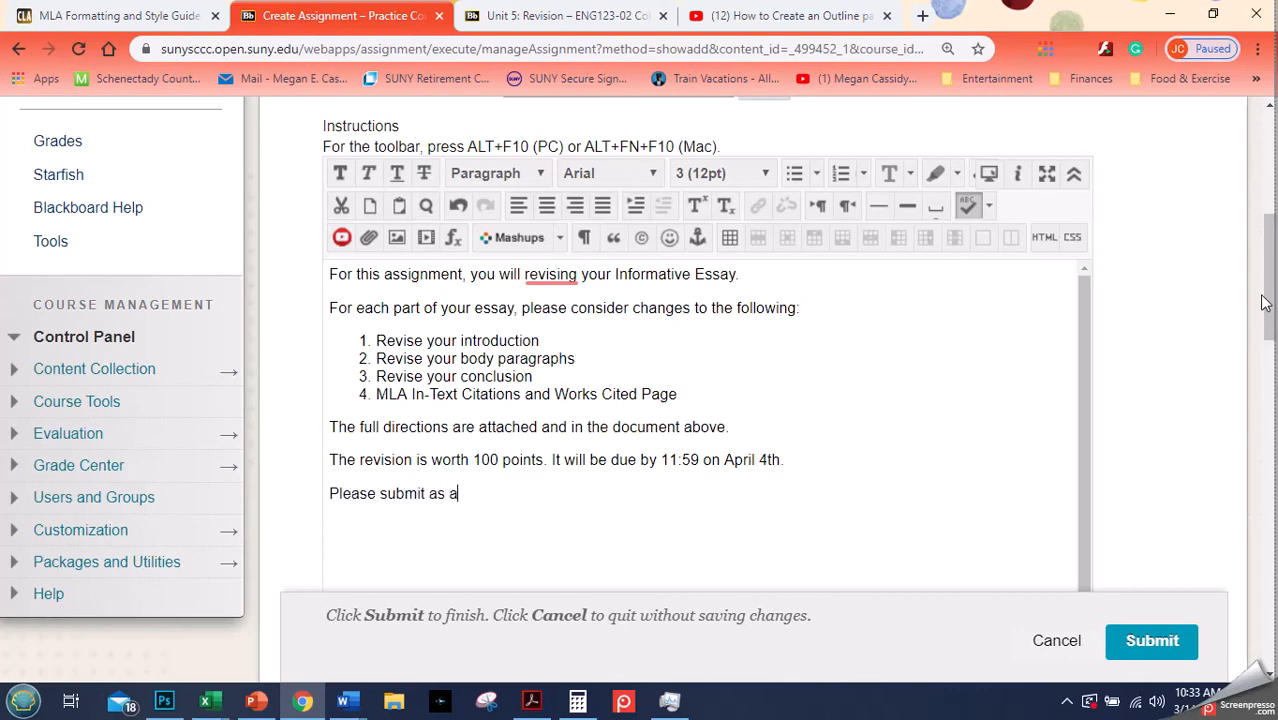
type("Word or PDF do")
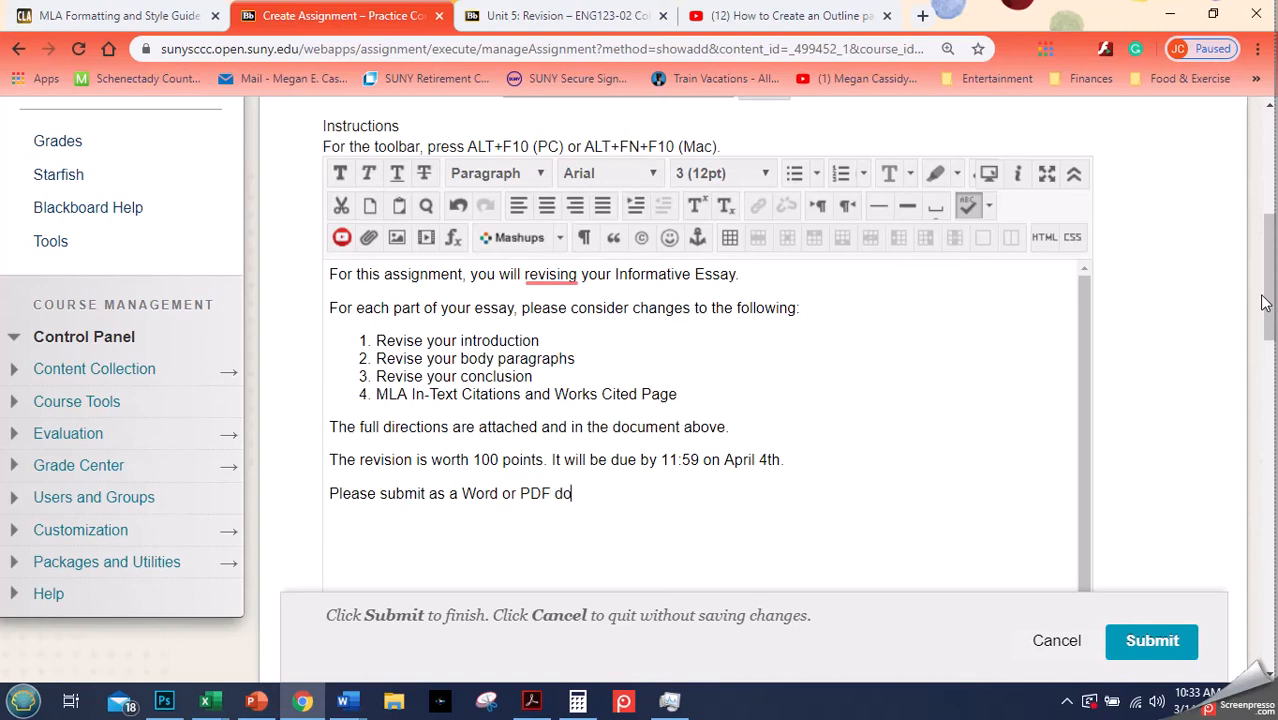
type("cument")
type(". Black")
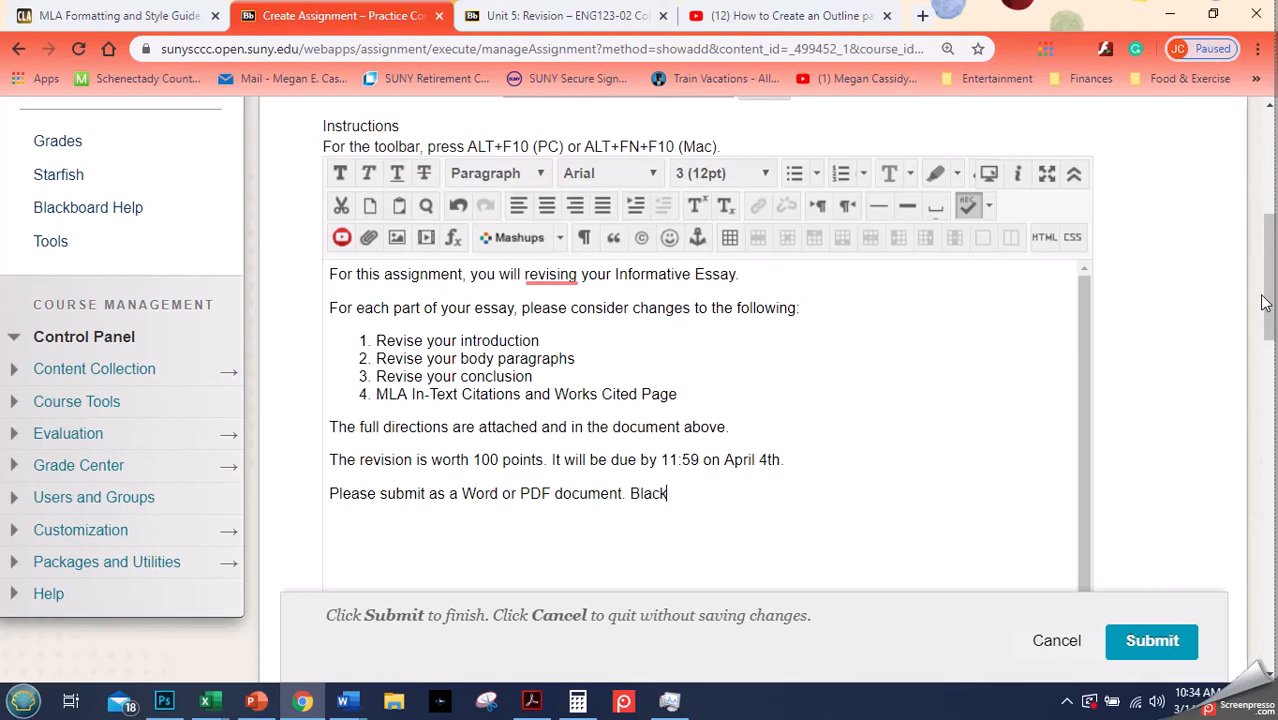
type("board is not comba")
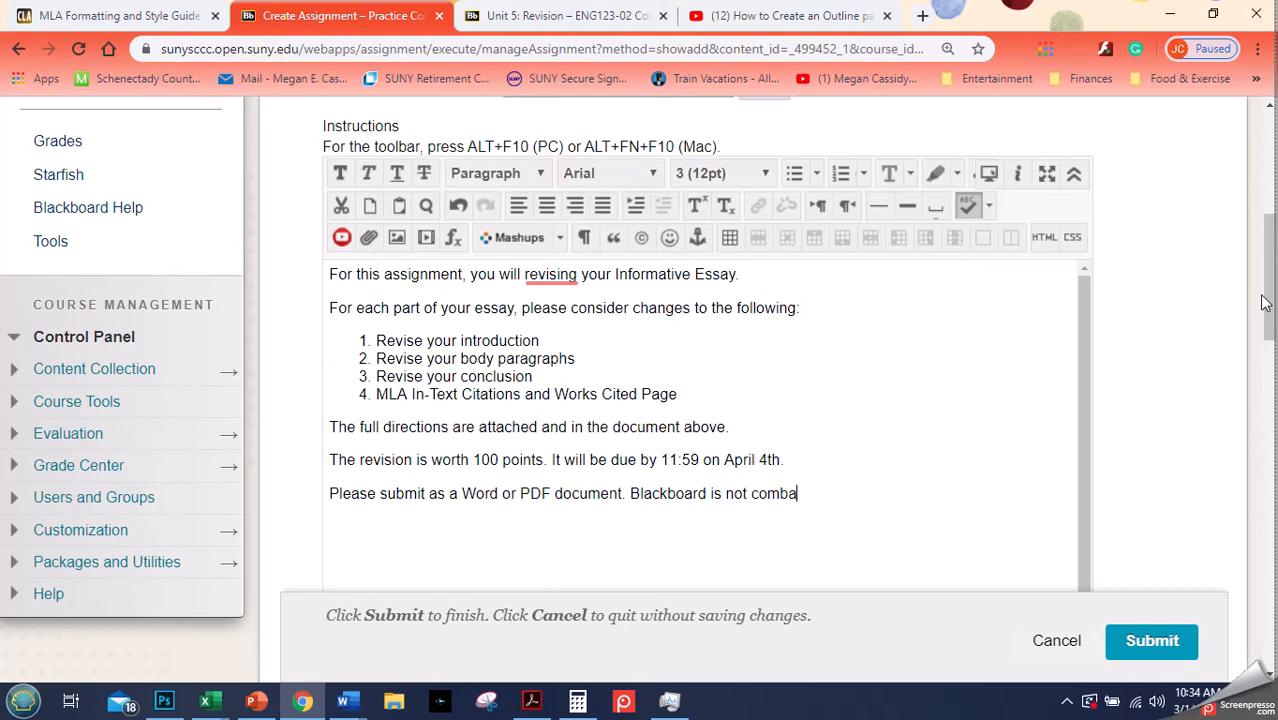
type("tible with other file types")
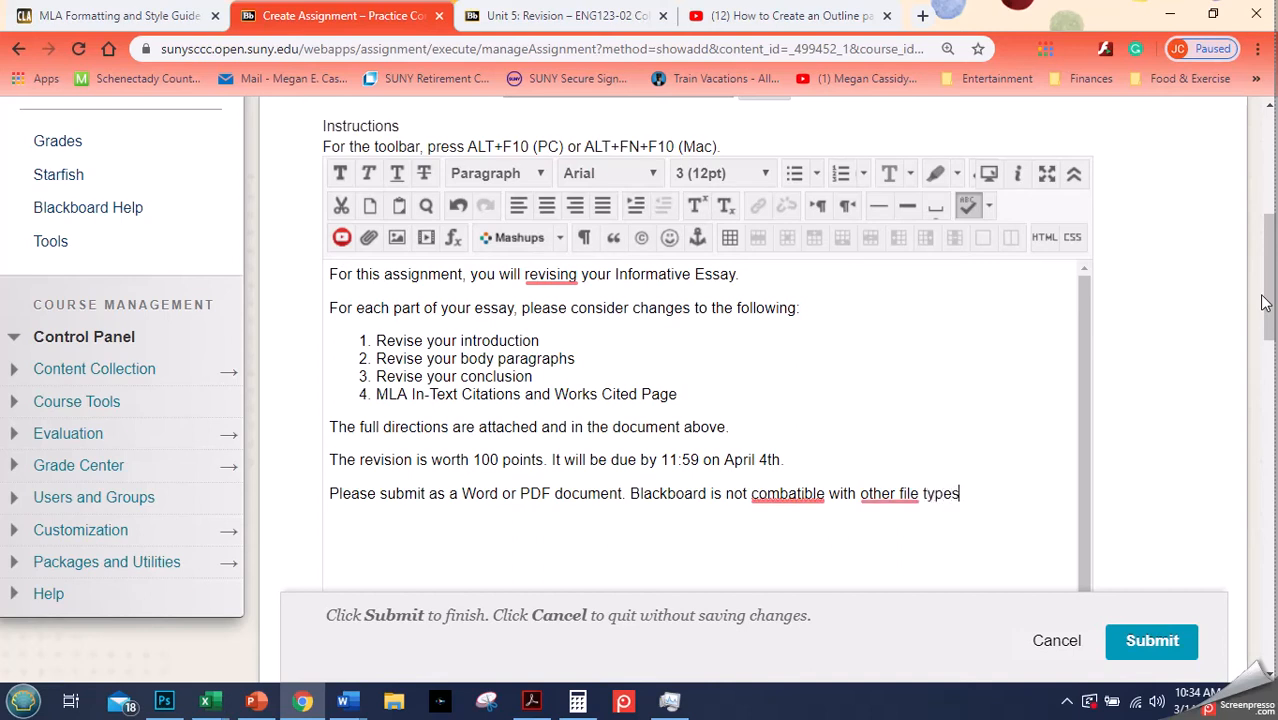
- Correct "combatible" to "compatible" in the submission paragraph and end its last sentence with a period
left_click(785, 495)
left_click(836, 326)
left_click(785, 495)
left_click(793, 495)
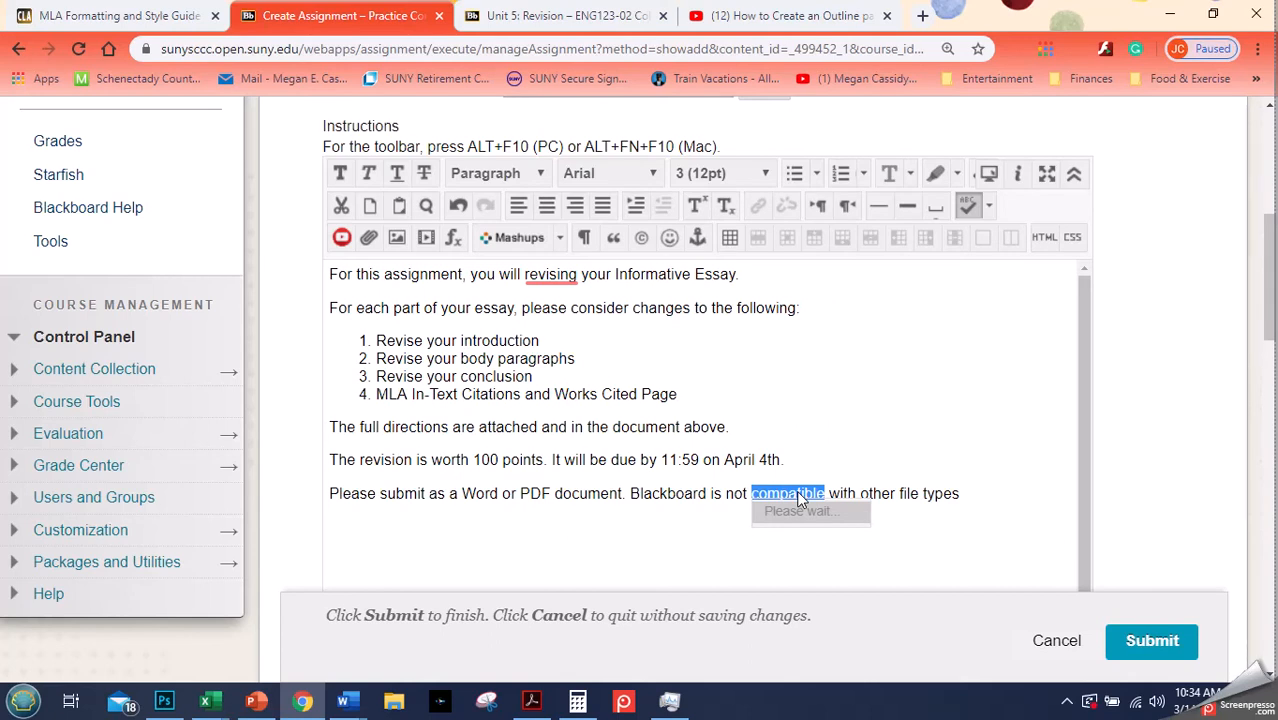
left_click(959, 491)
type(".")
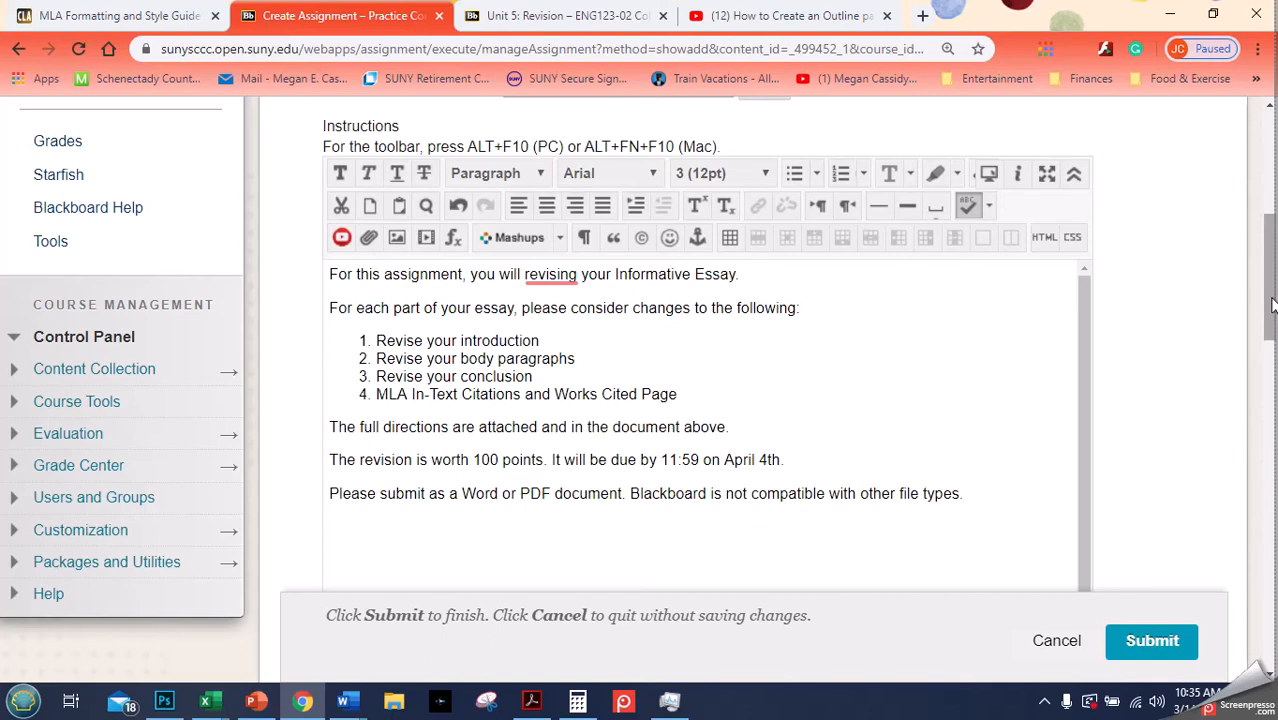
- Review the instructions and select the sentence "The full directions are attached and in the document above."
left_click_drag(1272, 305, 1272, 317)
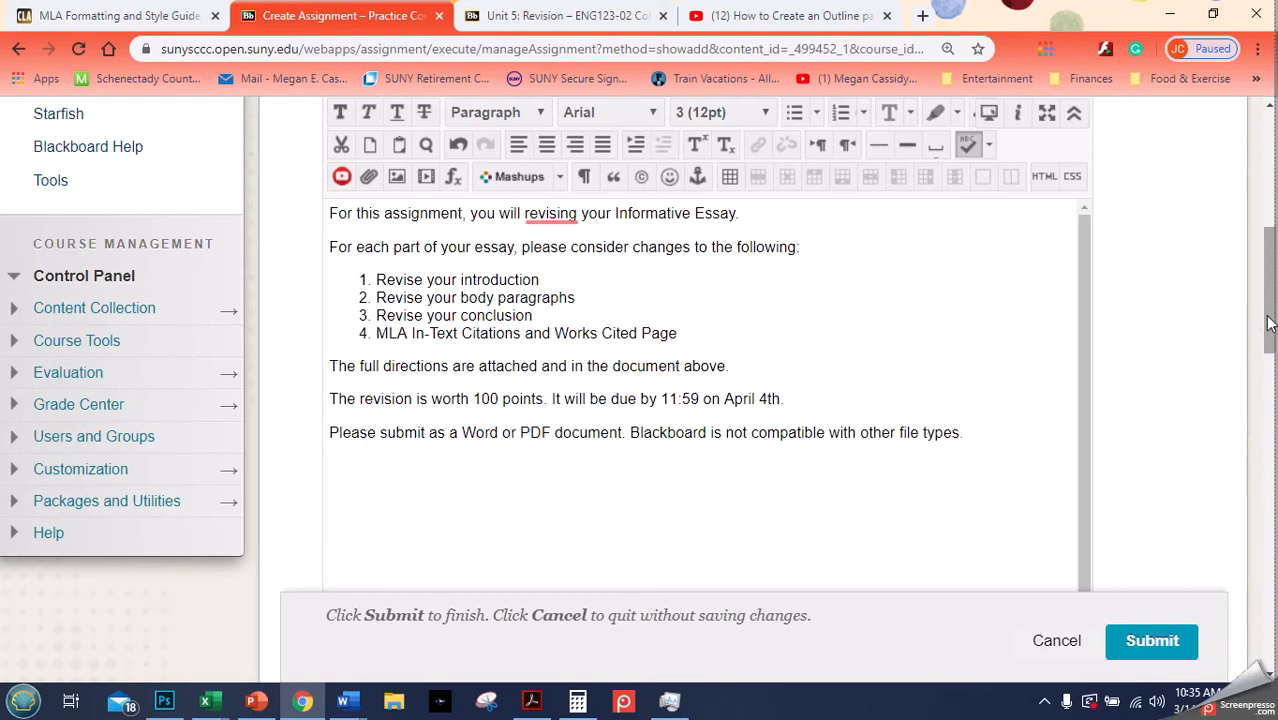
left_click_drag(1268, 322, 1230, 318)
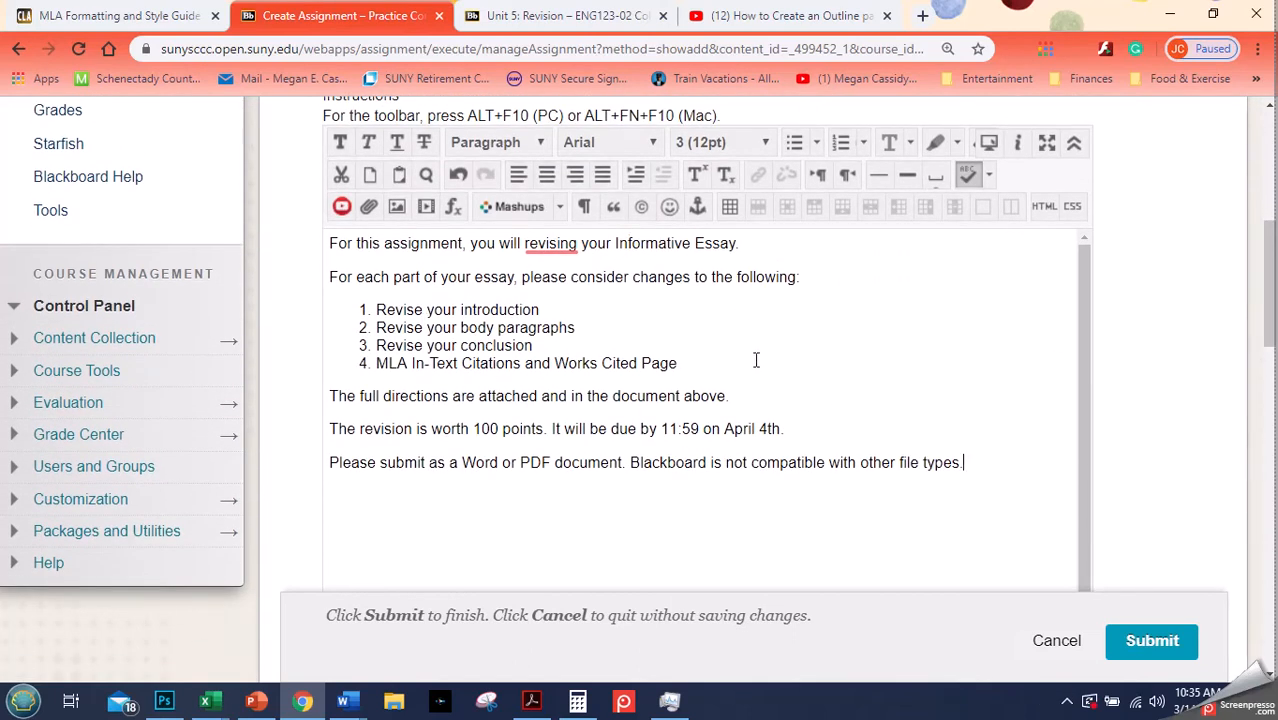
left_click_drag(736, 394, 322, 397)
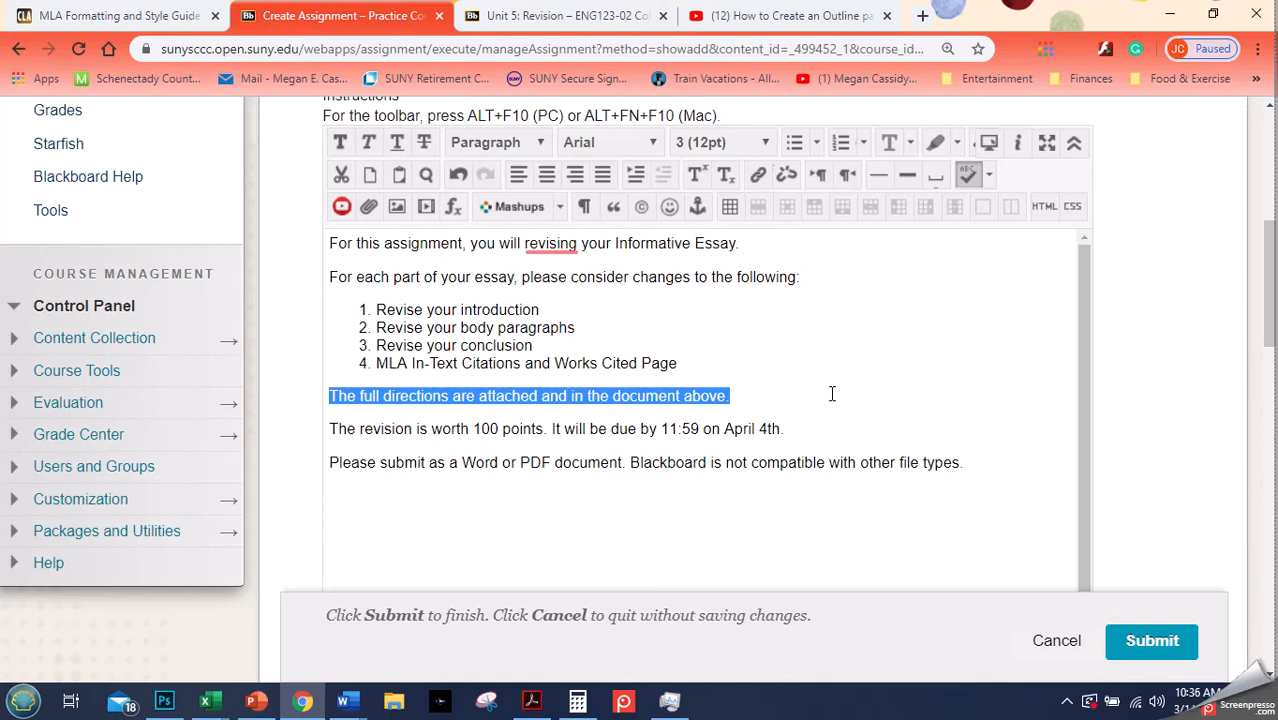
- Examine the existing "Assignment: Revision" item and its attached directions file on the Unit 5: Revision page
left_click(816, 279)
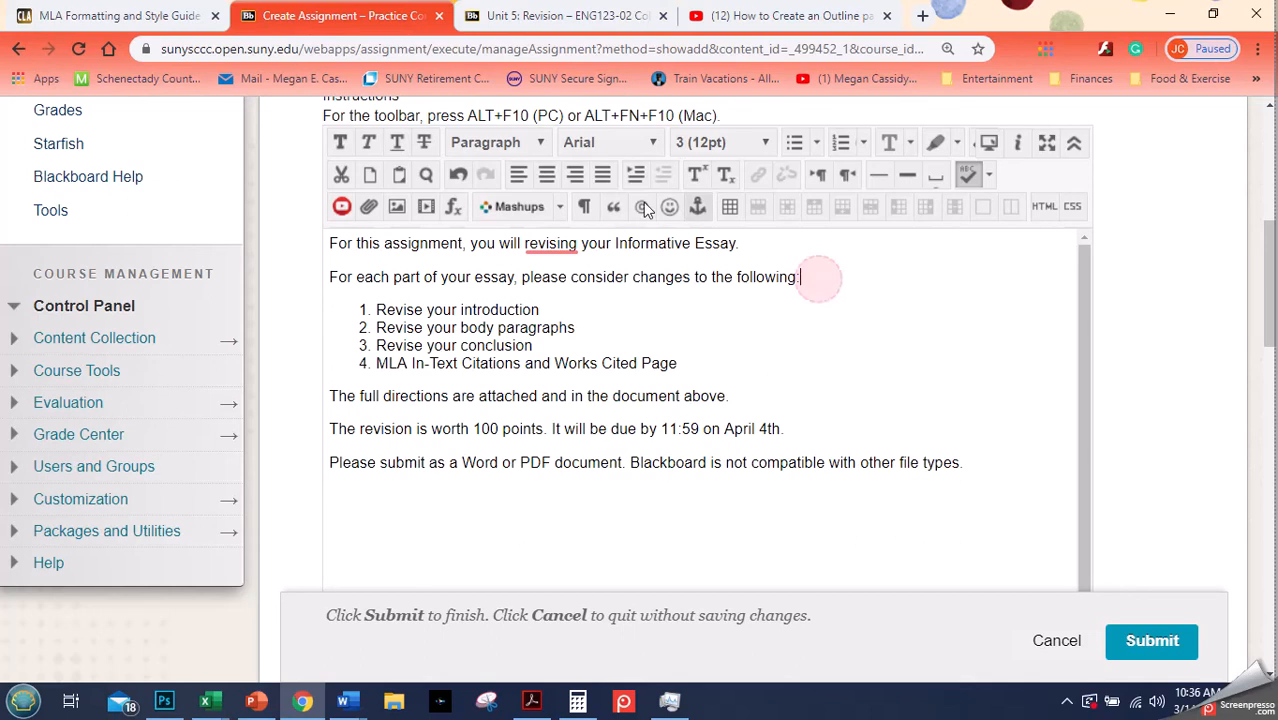
left_click(1088, 290)
mouse_move(1088, 290)
left_mouse_down()
mouse_move(1077, 333)
mouse_move(1087, 278)
left_mouse_up()
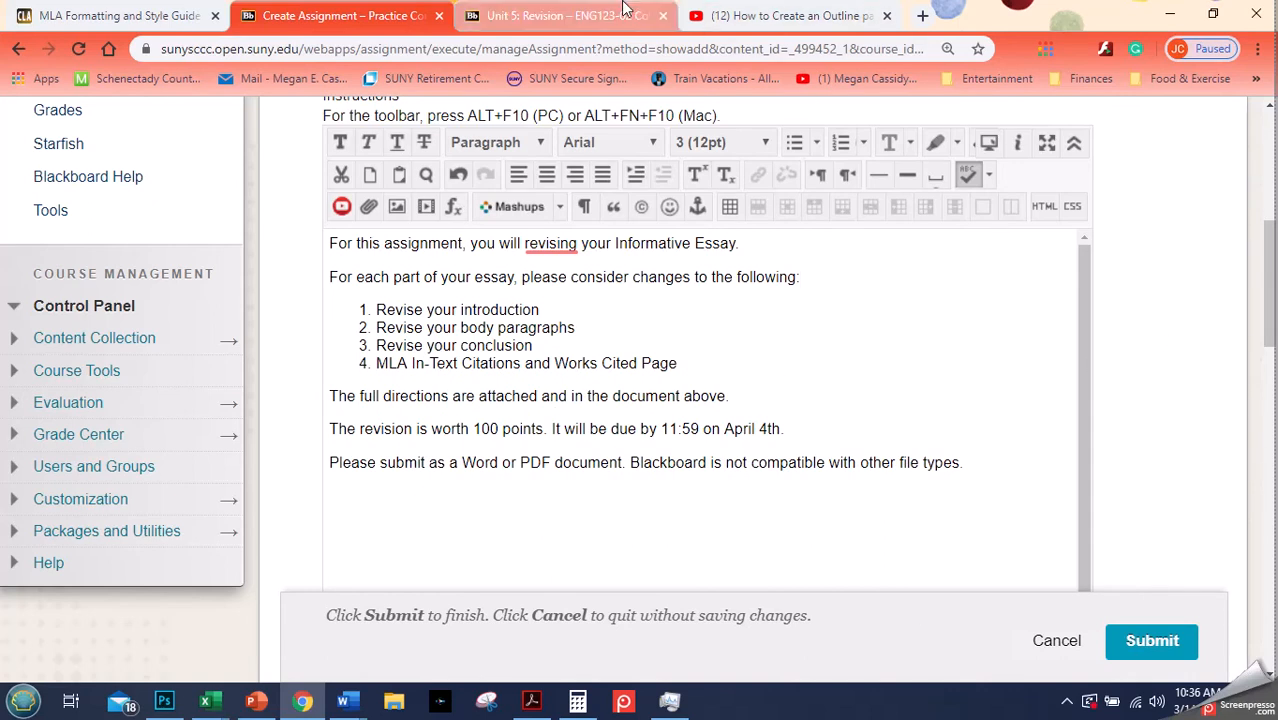
left_click(561, 9)
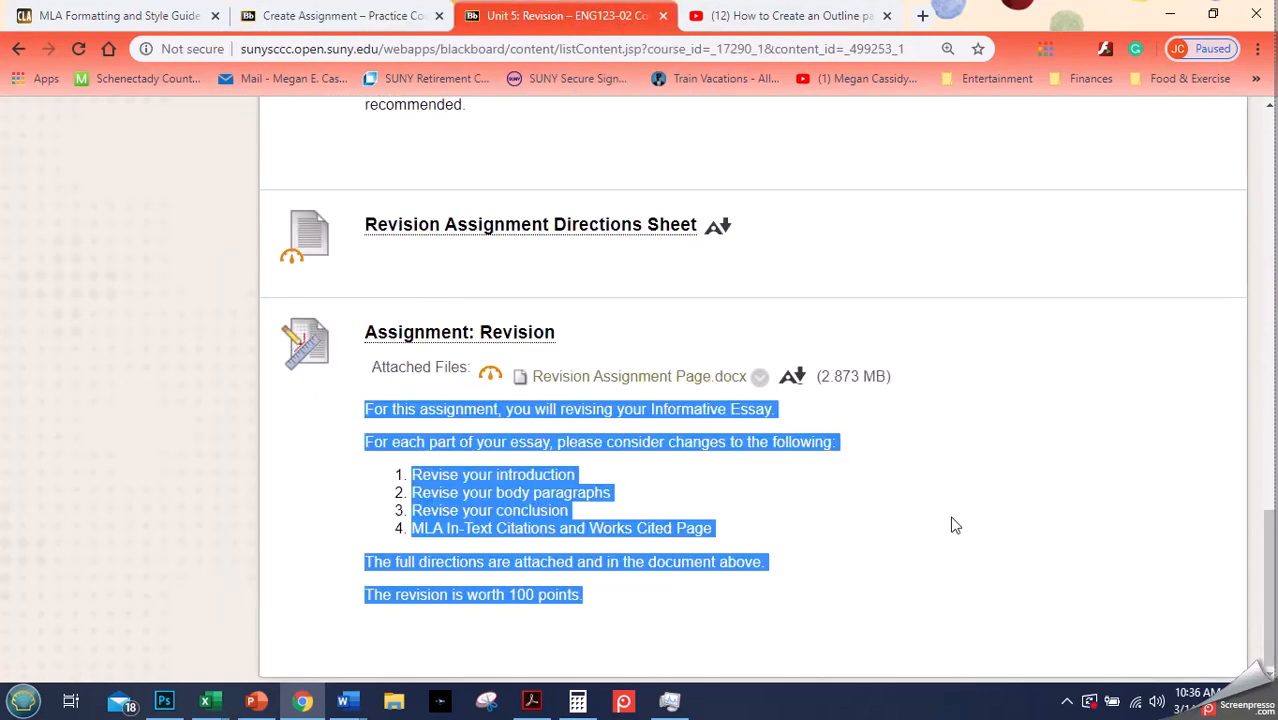
left_click(870, 494)
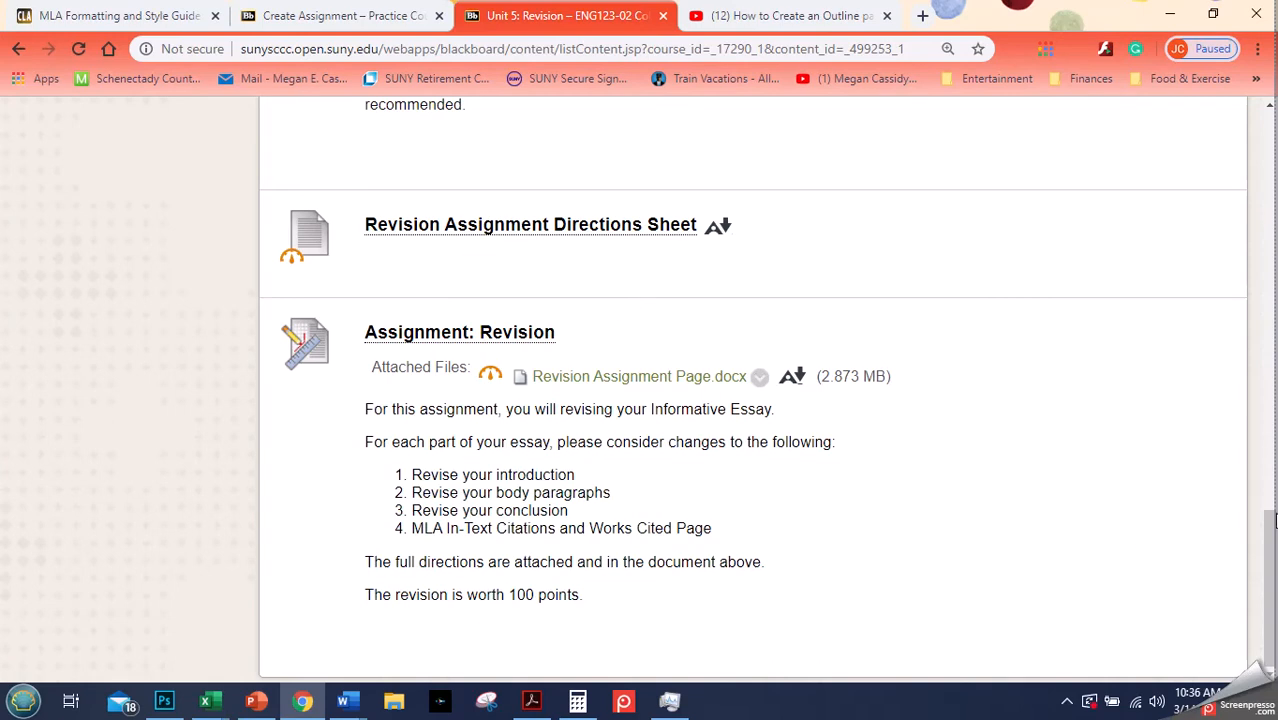
left_click(1268, 553)
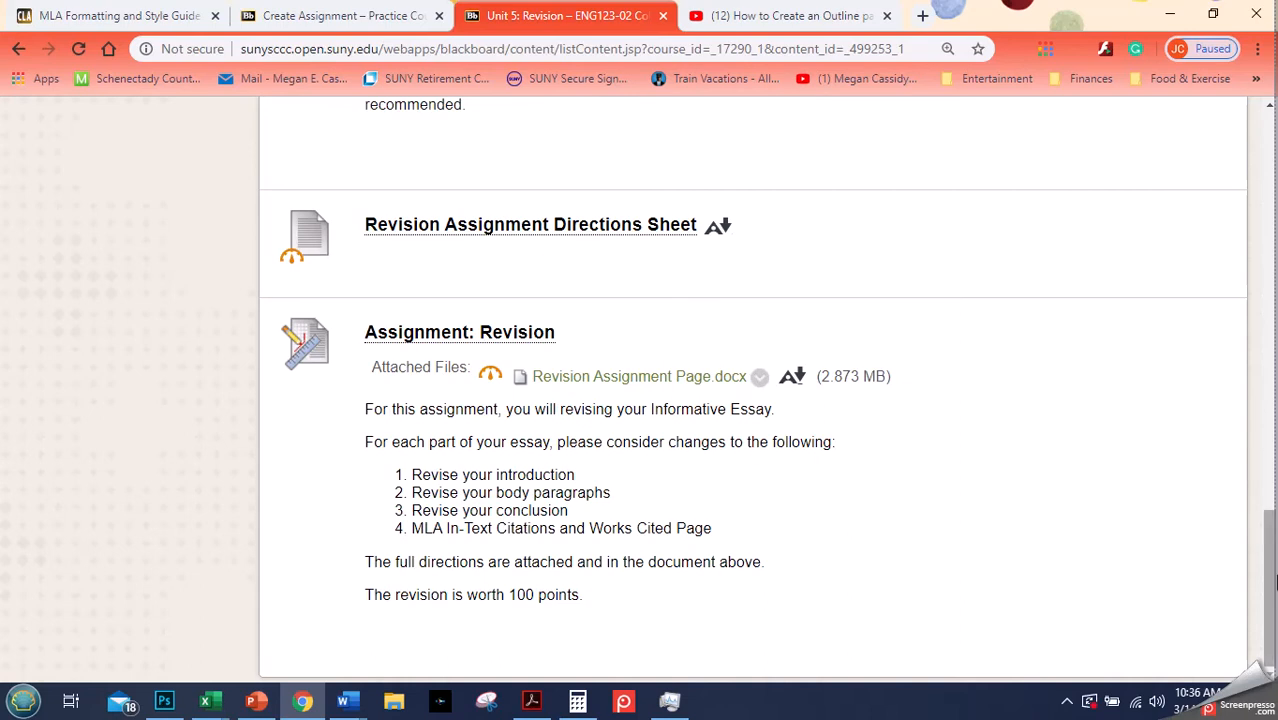
left_click(1272, 580)
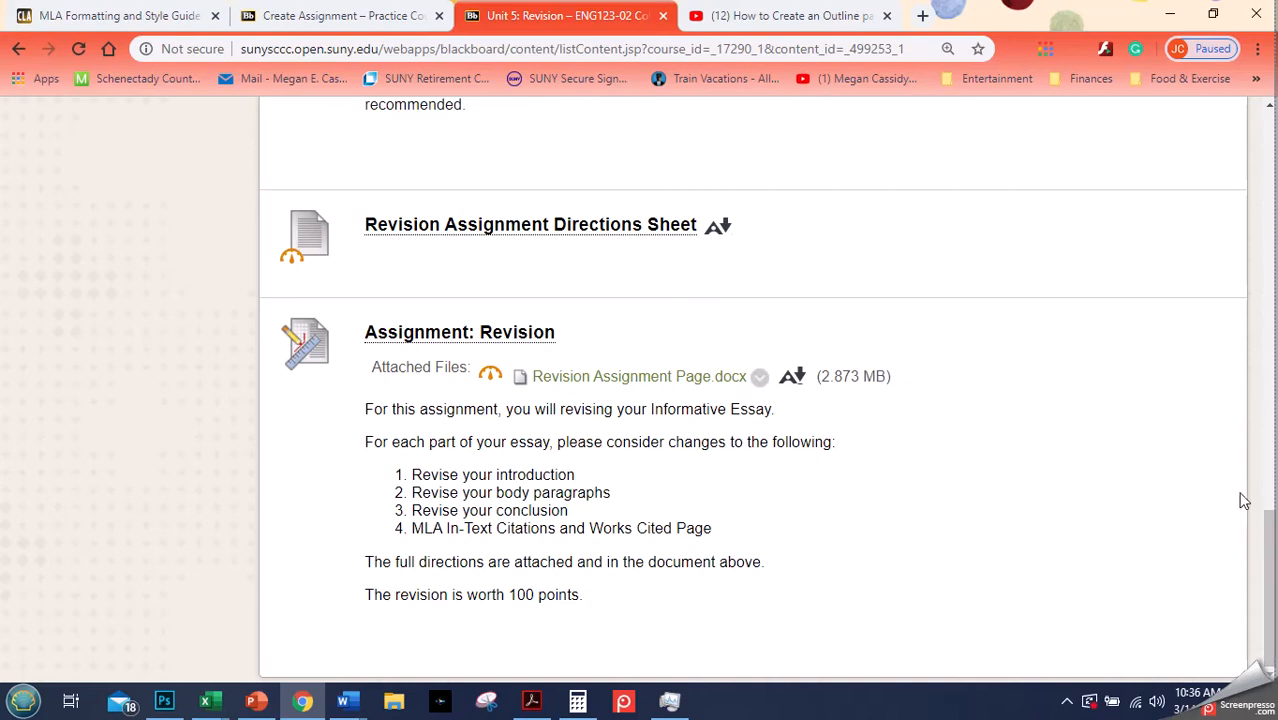
- Attach the Word document "Paper 2 Assignment Informative Essay with Research(1)" from the computer's ENG 123 folder to the new assignment
left_click(360, 10)
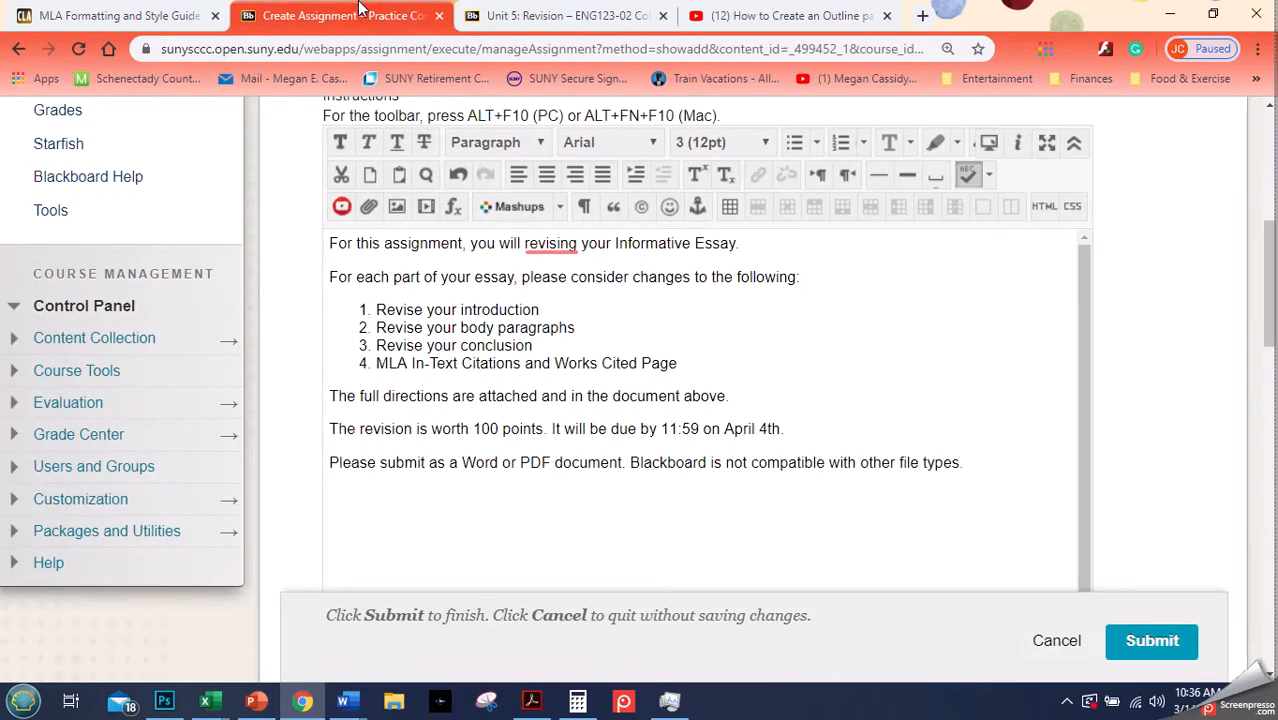
left_click_drag(1273, 259, 1262, 341)
left_click_drag(1266, 383, 1257, 418)
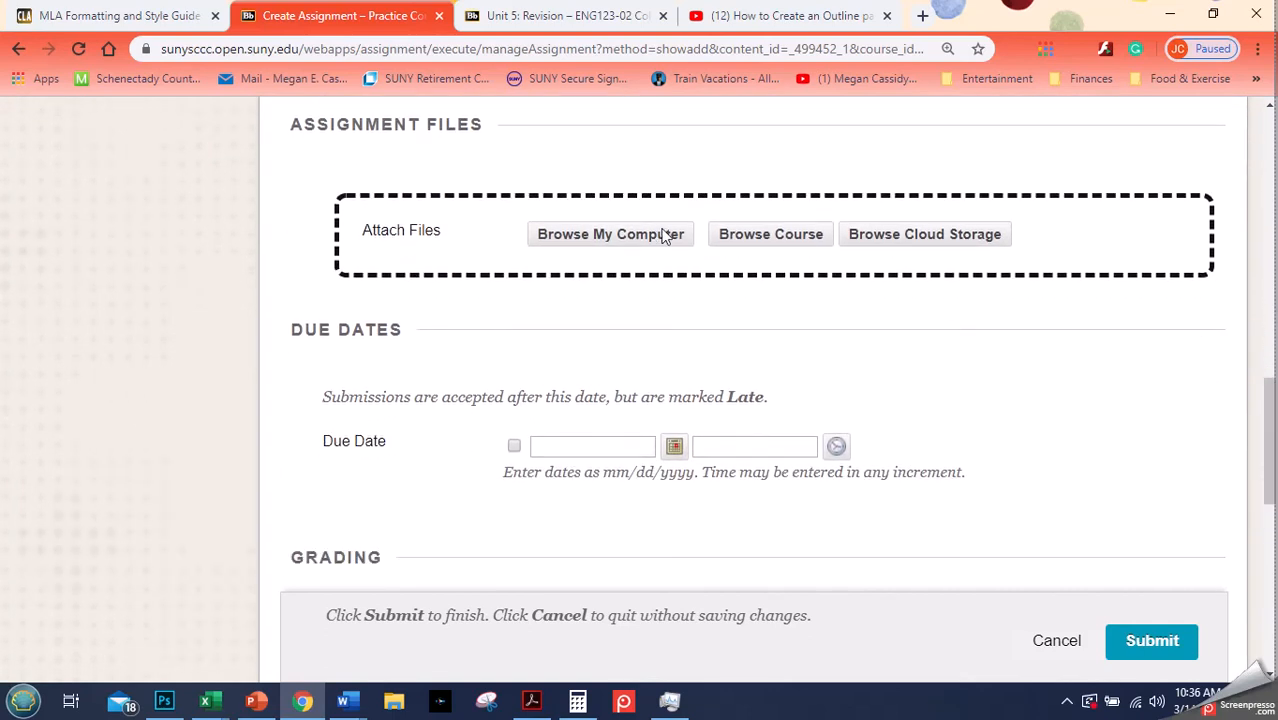
left_click(631, 237)
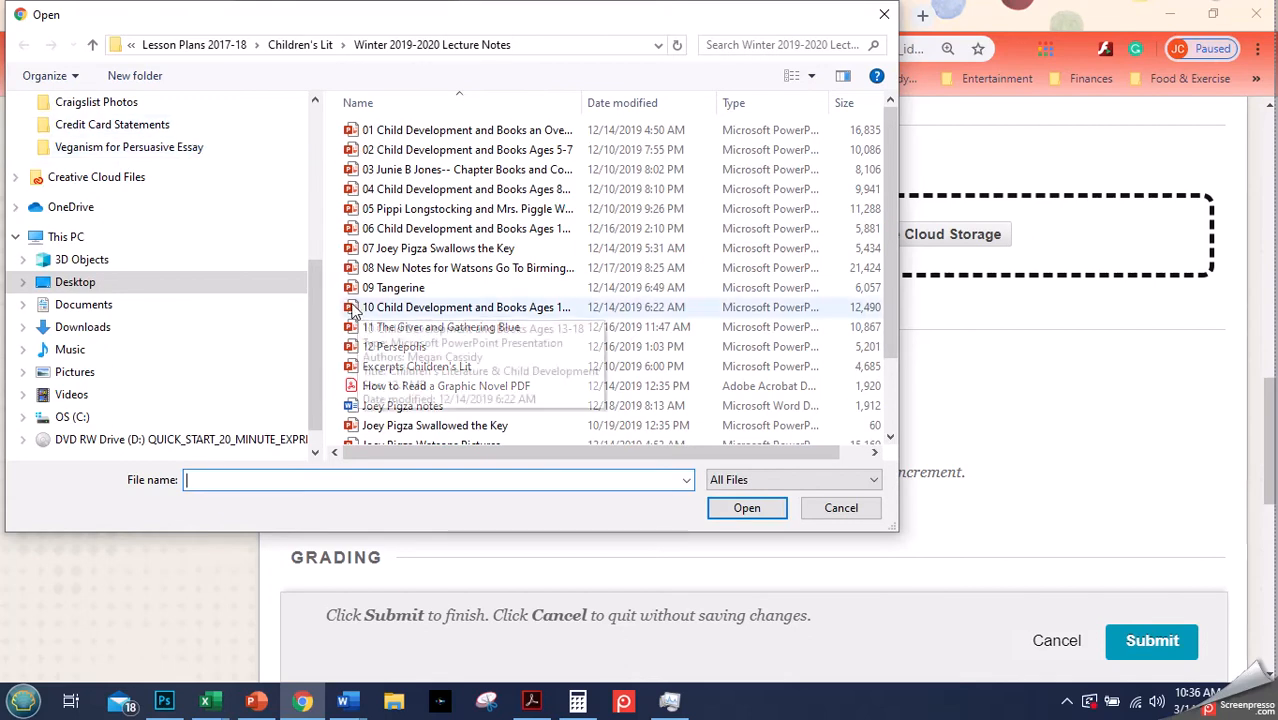
left_click_drag(312, 309, 305, 181)
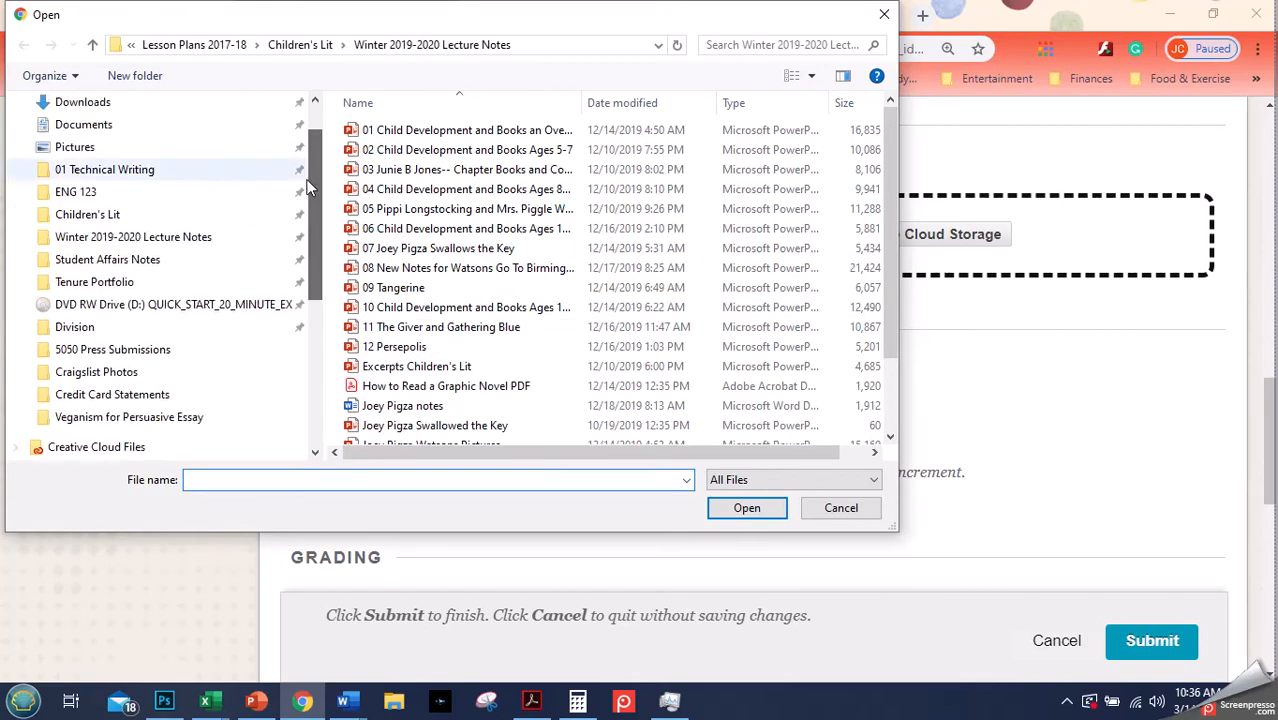
left_click(119, 193)
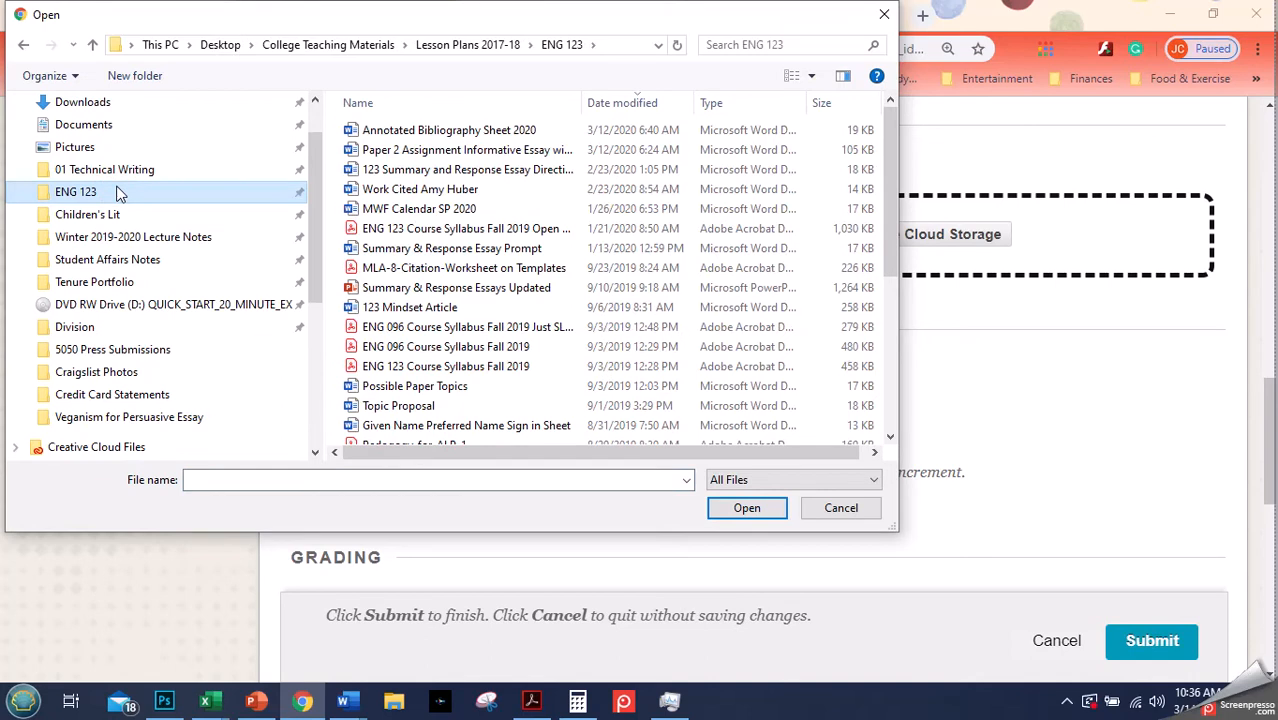
left_click(432, 150)
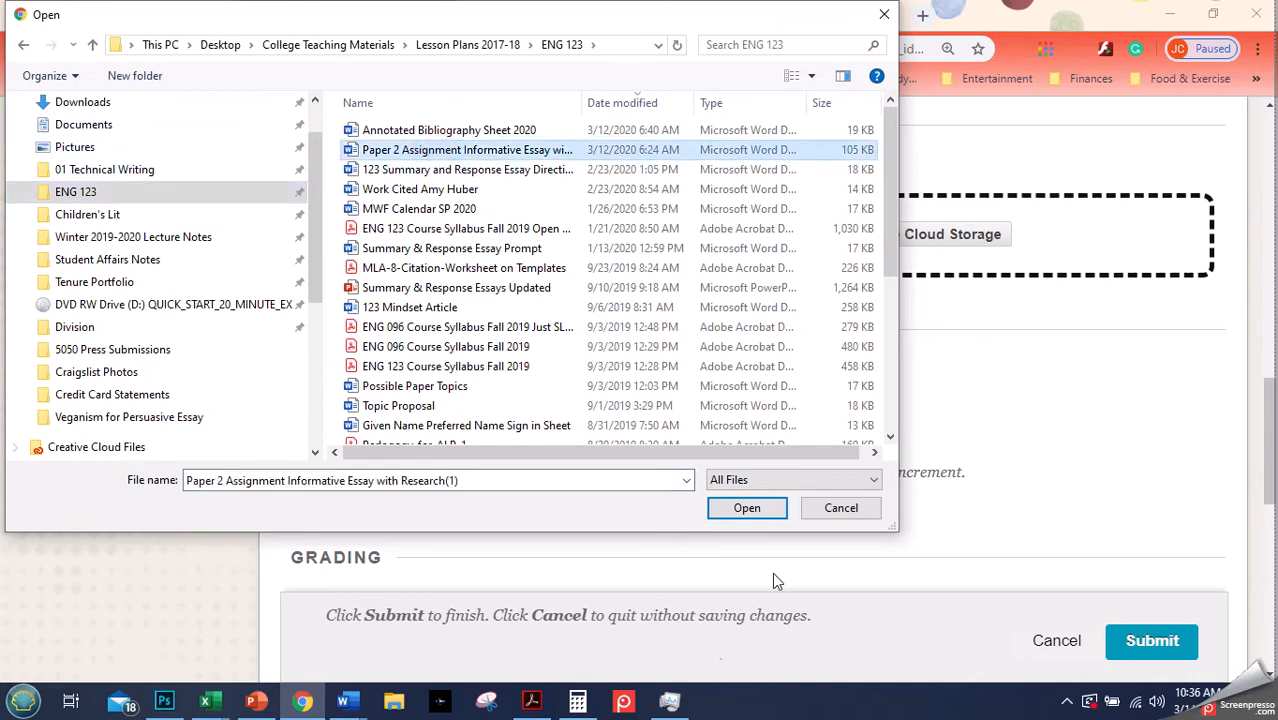
left_click(746, 508)
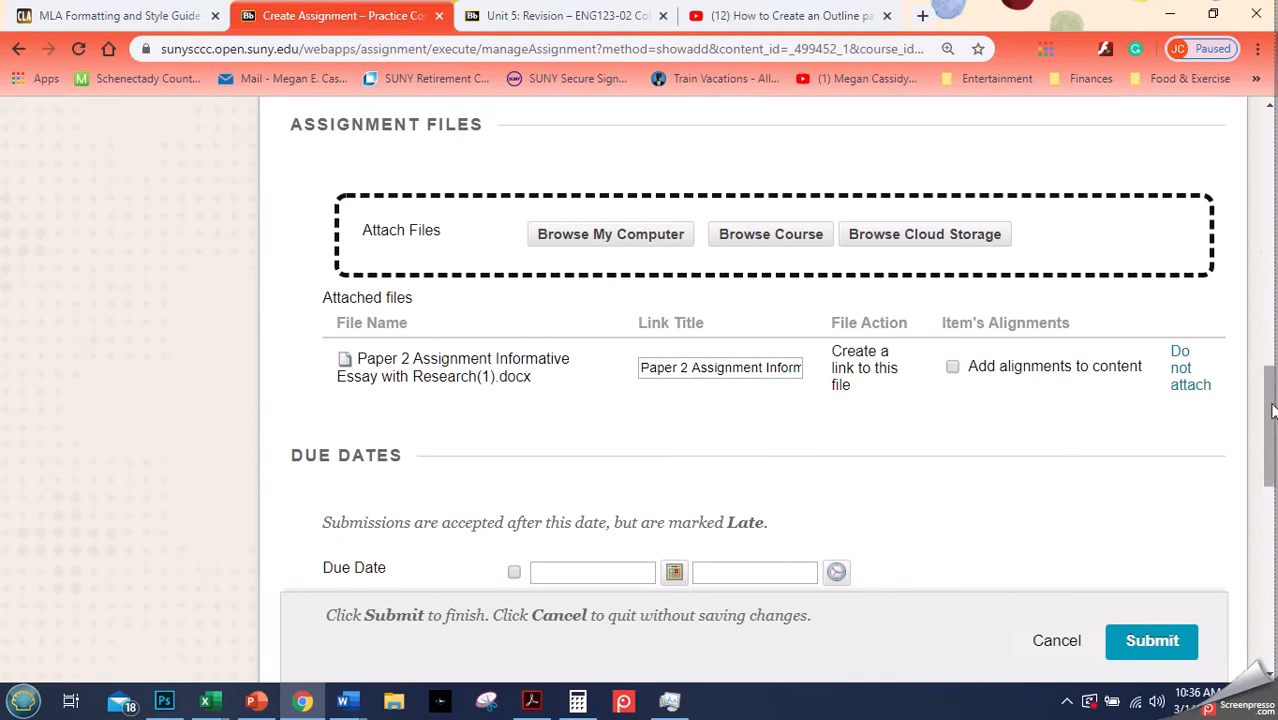
- Set the assignment's due date to 04/04/2020 at 11:59 PM
left_click_drag(1272, 418, 1268, 462)
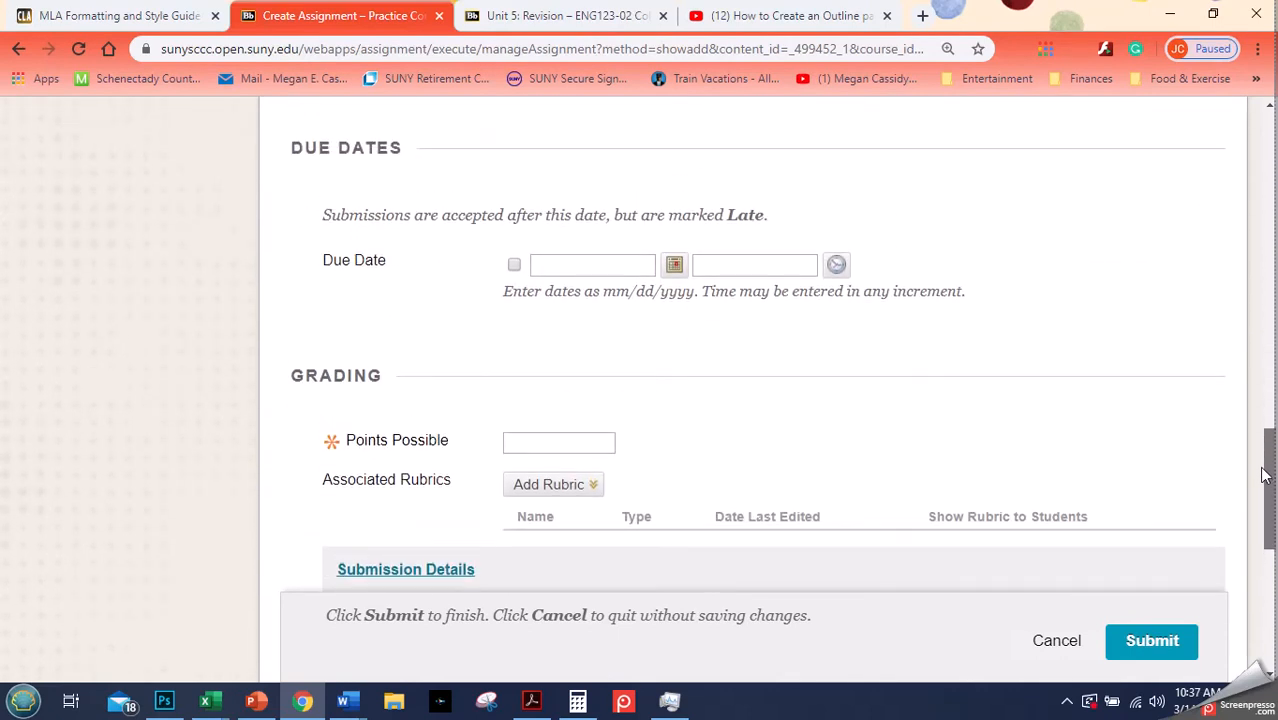
left_click(674, 267)
left_click_drag(1272, 507, 1270, 494)
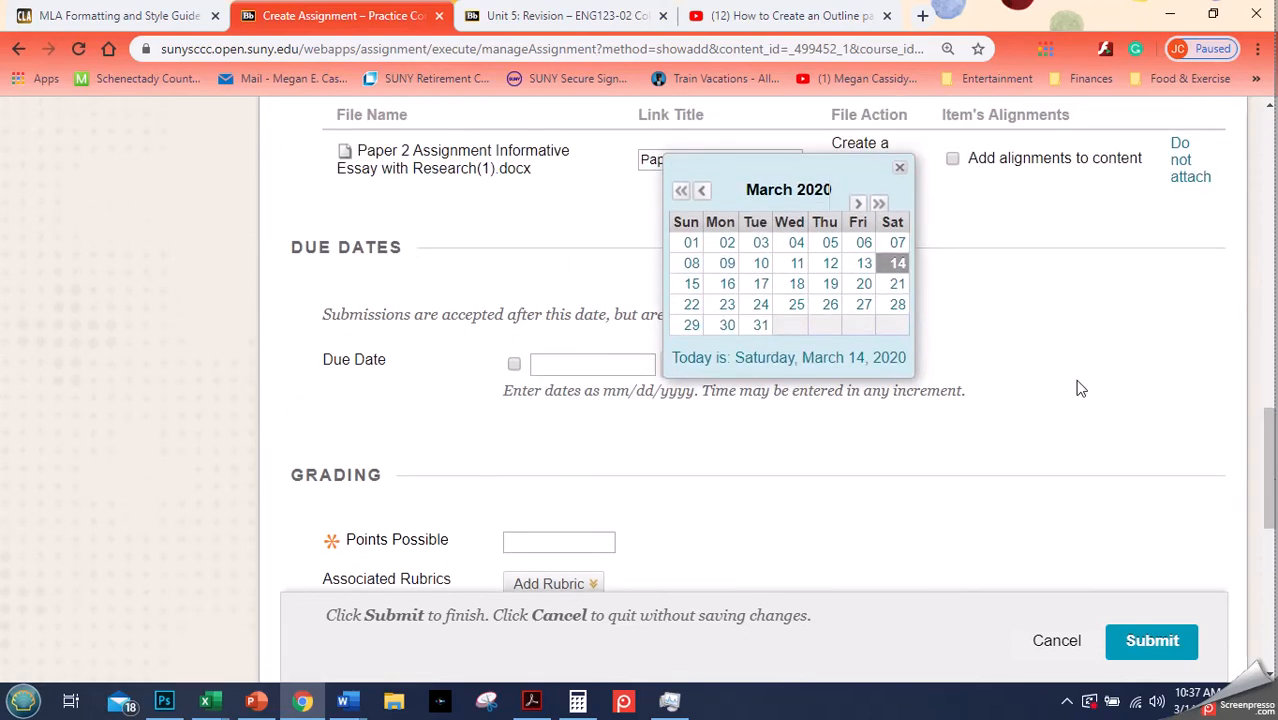
left_click(857, 204)
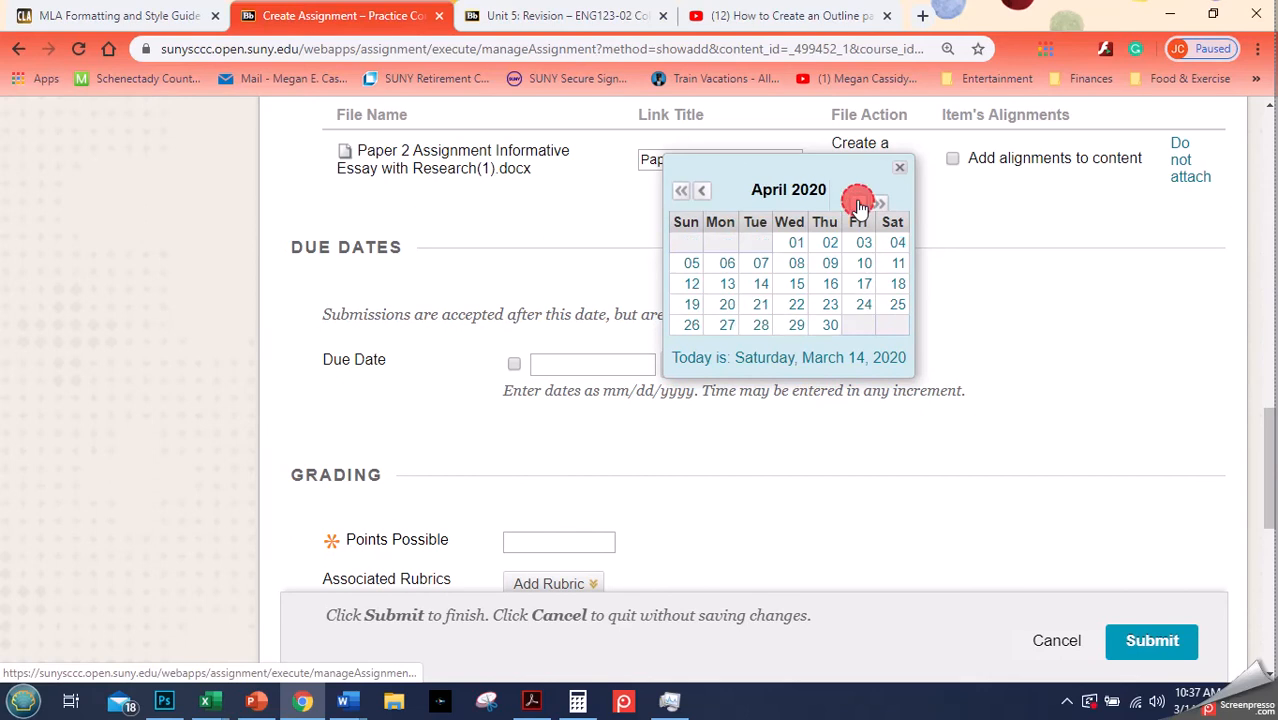
left_click(897, 243)
left_click(765, 363)
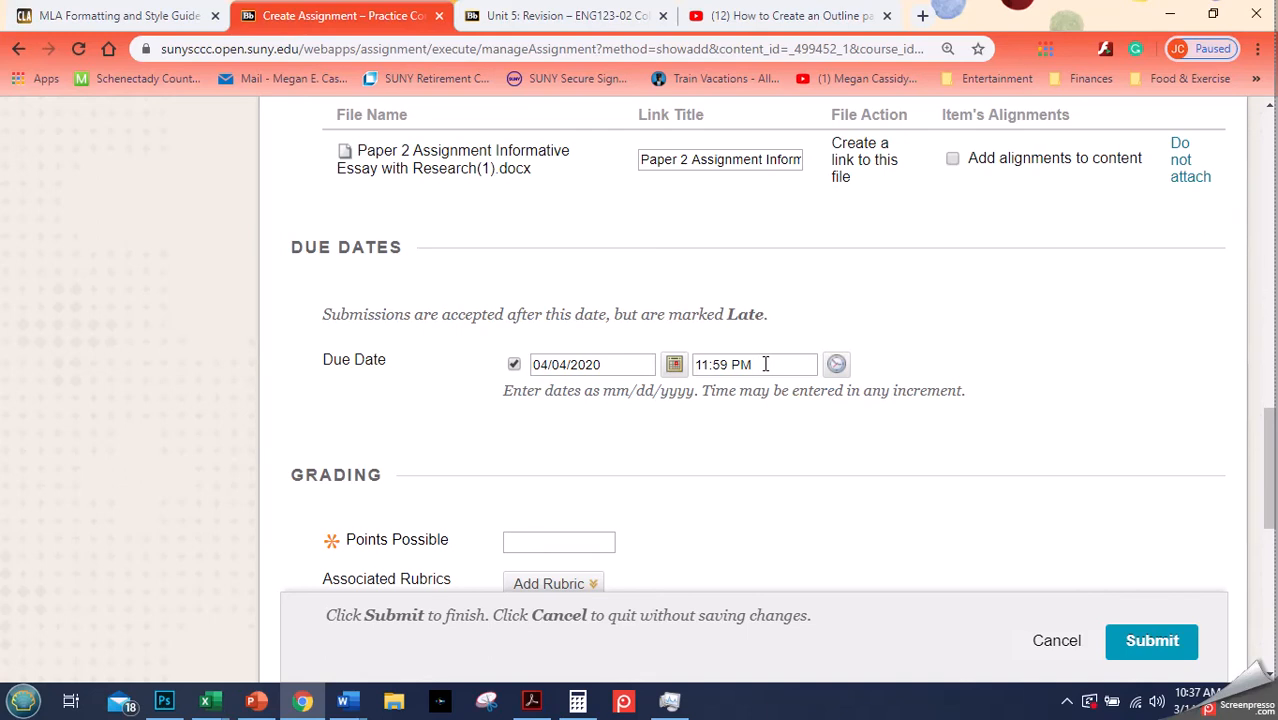
- Look through the preset due times from Midnight to End of Day without choosing one
left_click(836, 366)
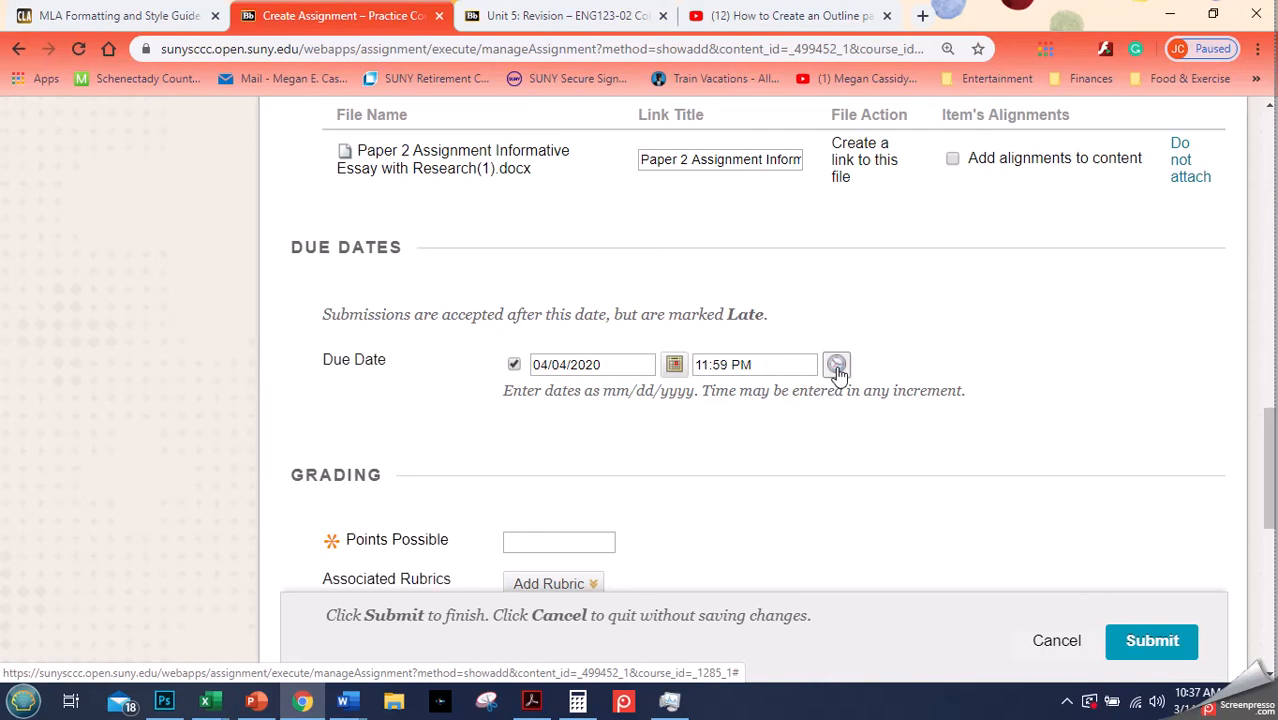
left_click(836, 367)
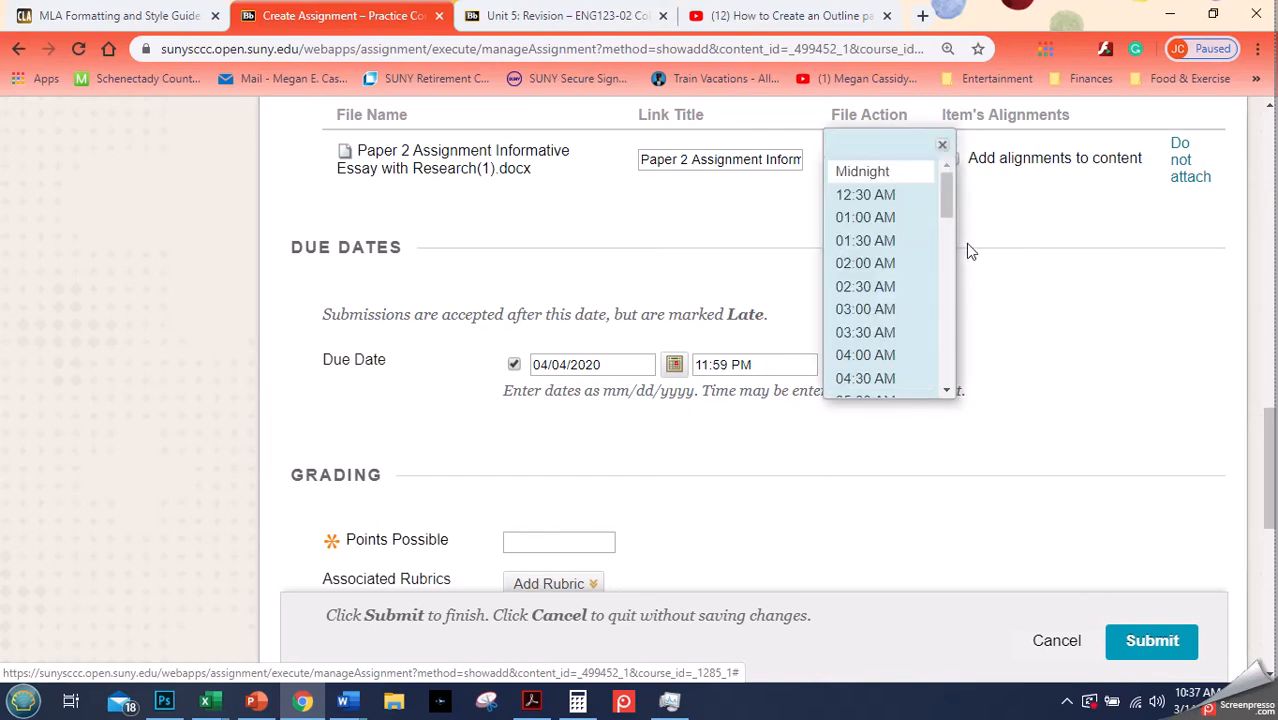
left_click_drag(942, 197, 938, 265)
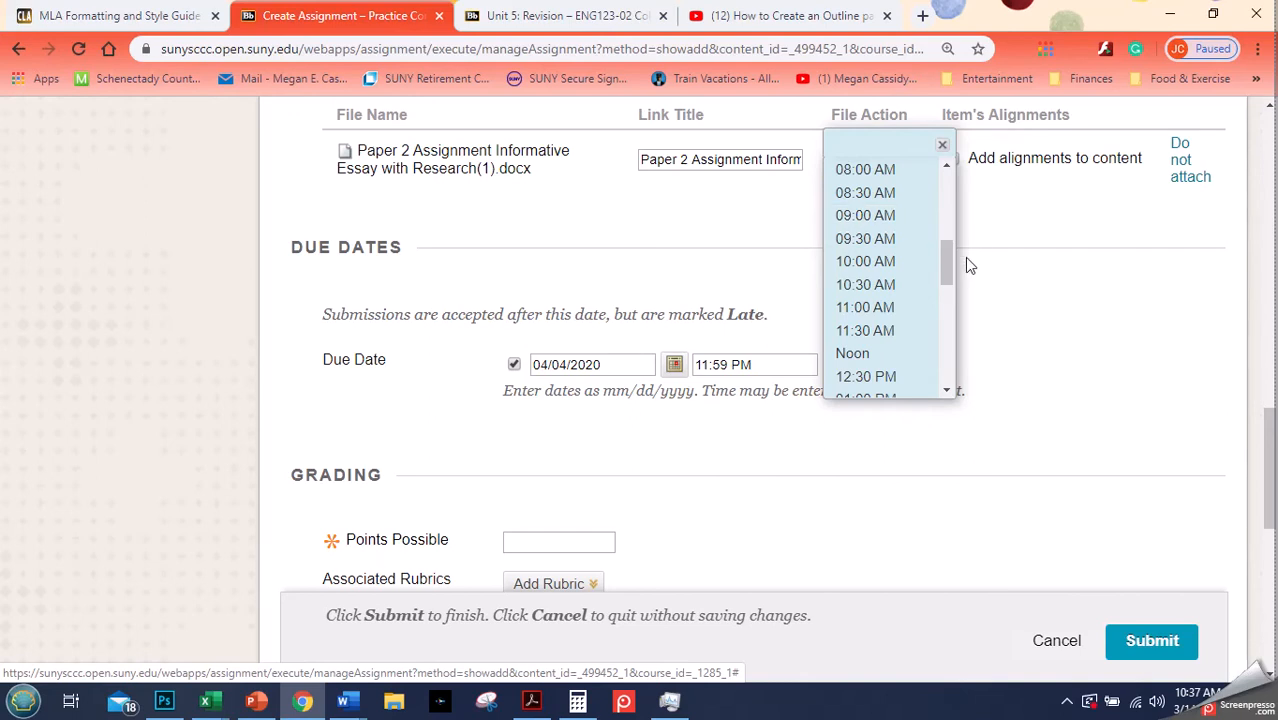
left_click_drag(943, 256, 934, 374)
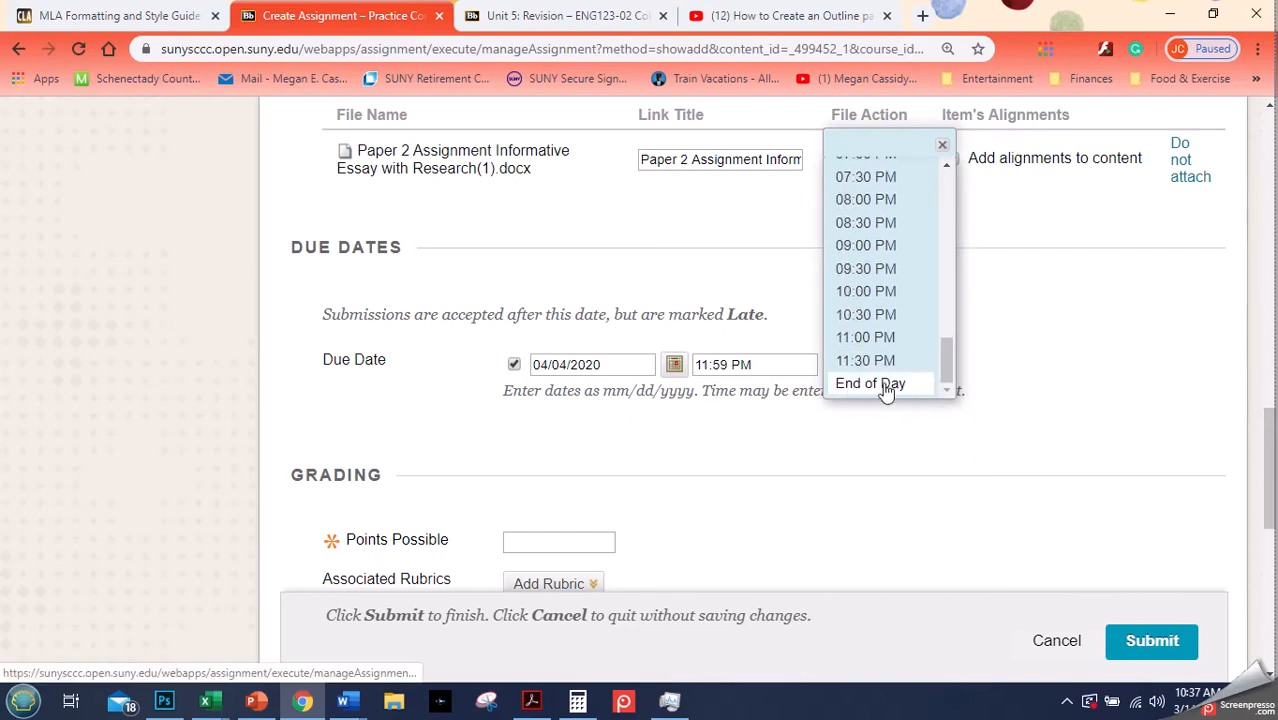
left_click_drag(946, 368, 950, 199)
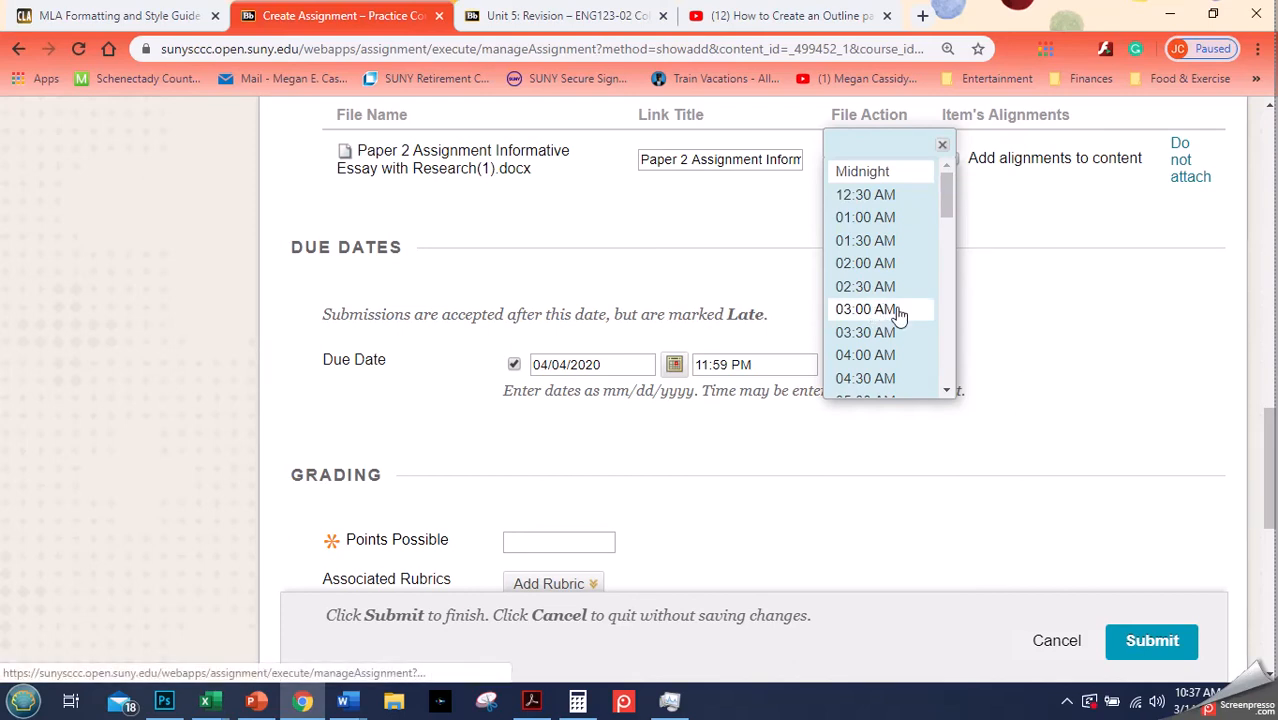
left_click(1039, 373)
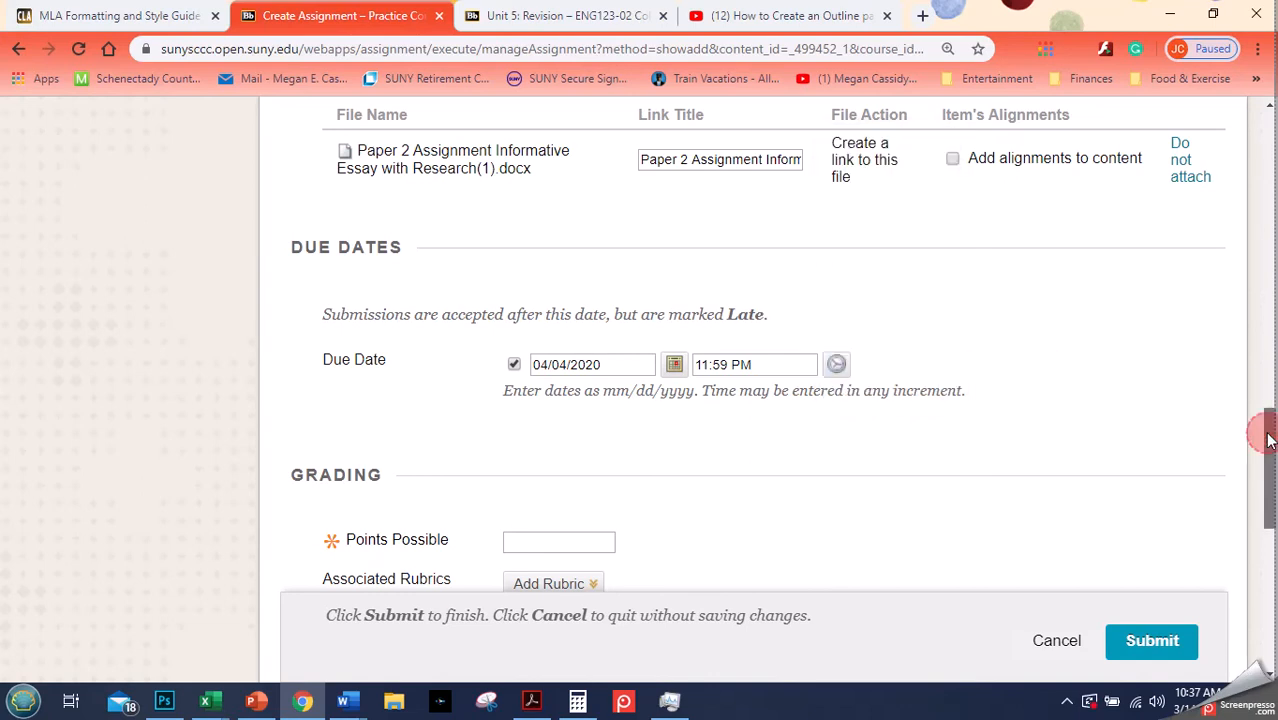
- Set the points possible for the assignment to 100
scroll(1268, 440, "down", 3)
left_click(582, 351)
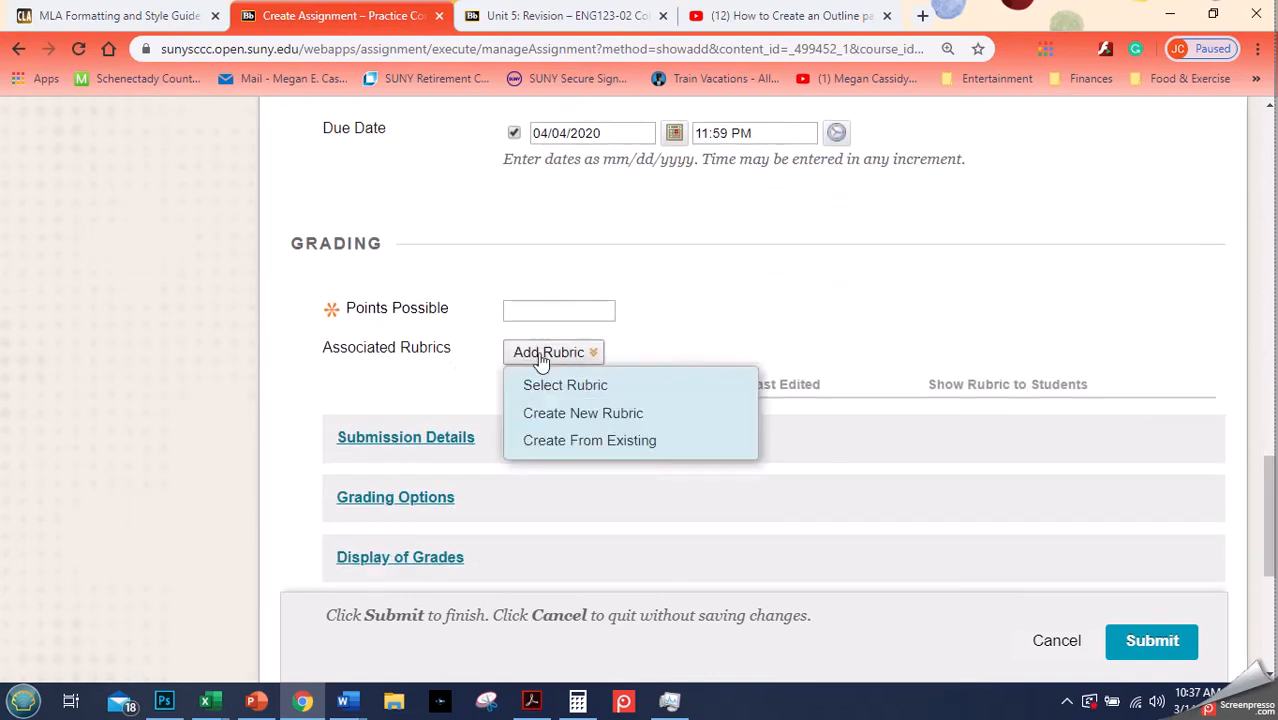
left_click(549, 311)
type("100")
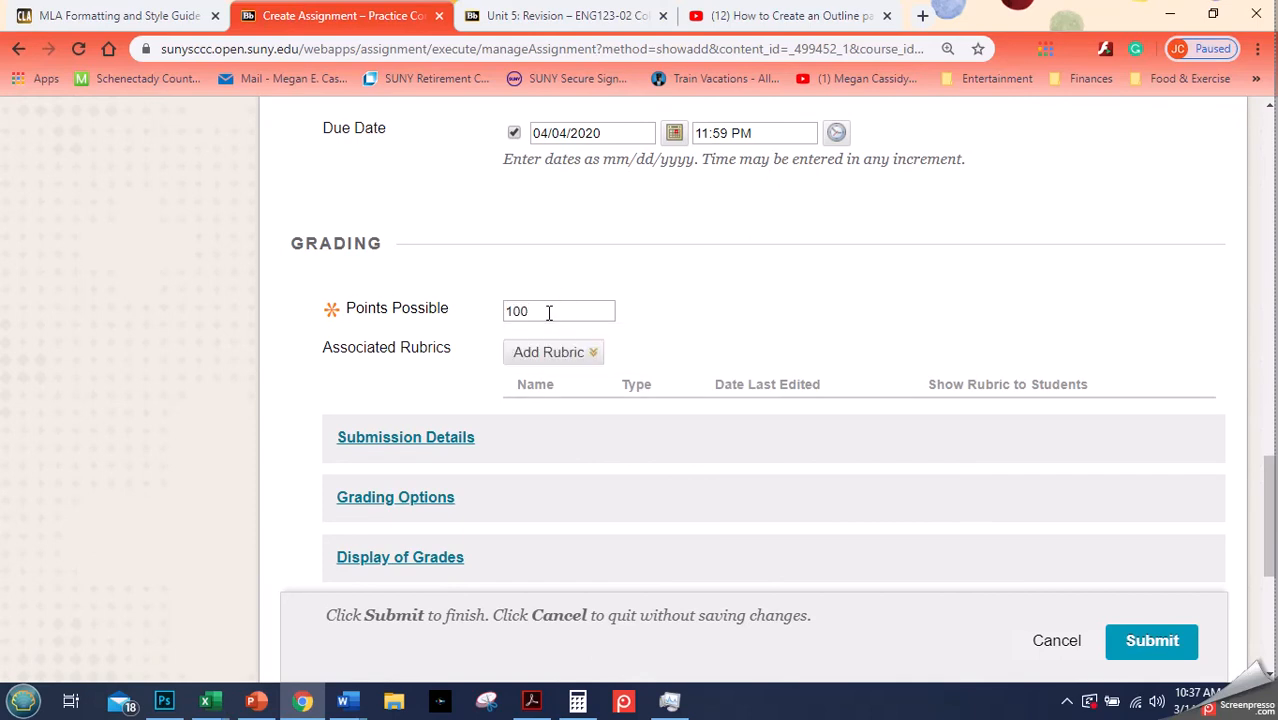
left_click(709, 313)
- View the options for associating a rubric with the assignment, without adding one
left_click(584, 351)
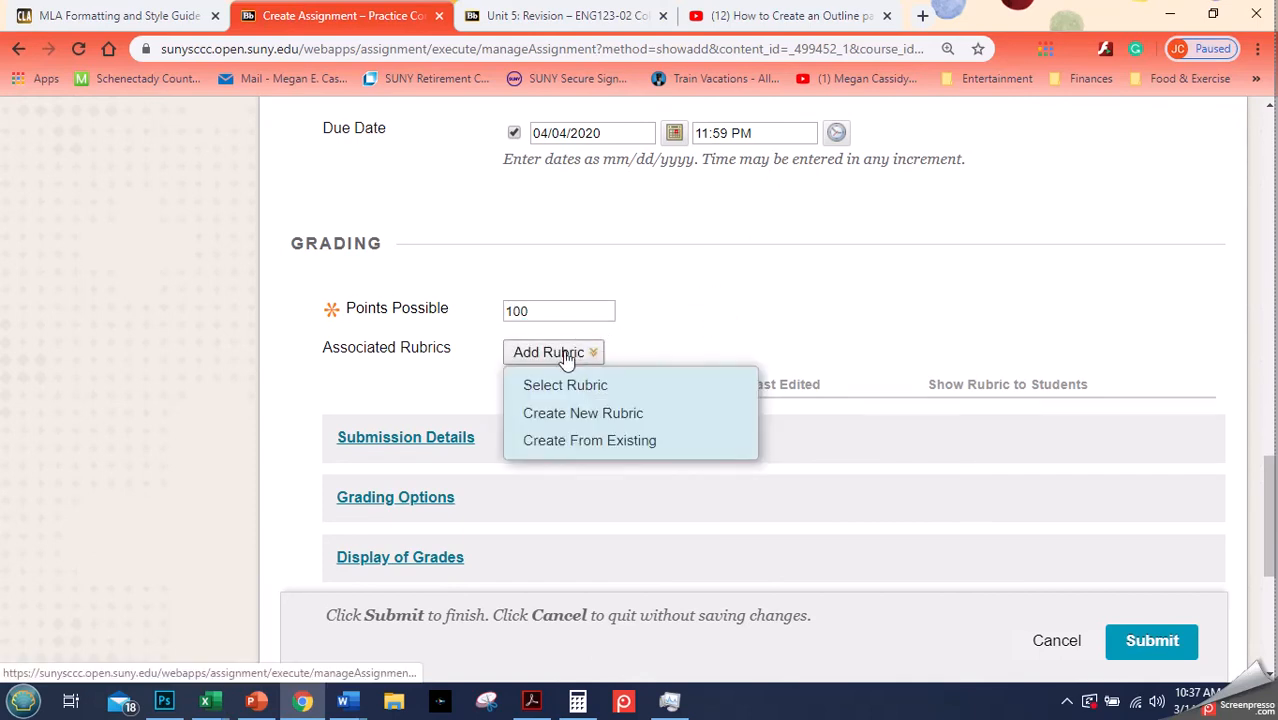
left_click(563, 387)
left_click(555, 353)
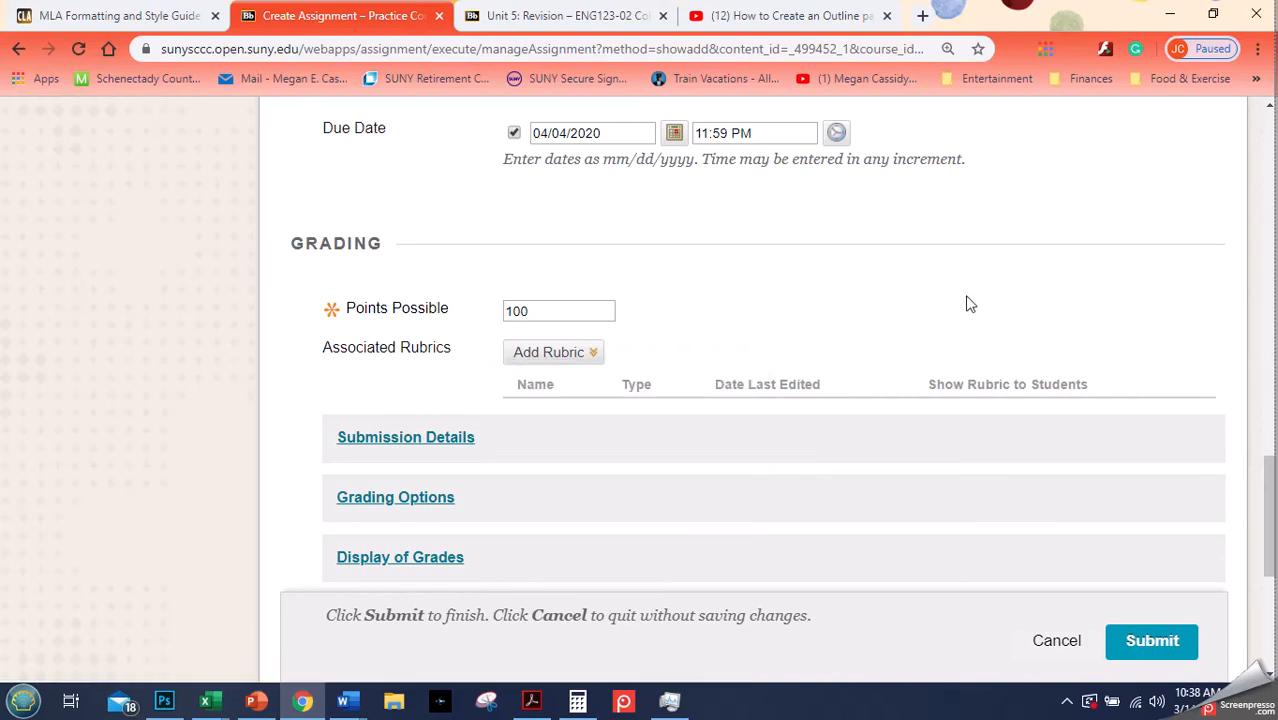
- In the submission details, allow unlimited attempts and score them using the highest grade
left_click_drag(1273, 535, 1266, 560)
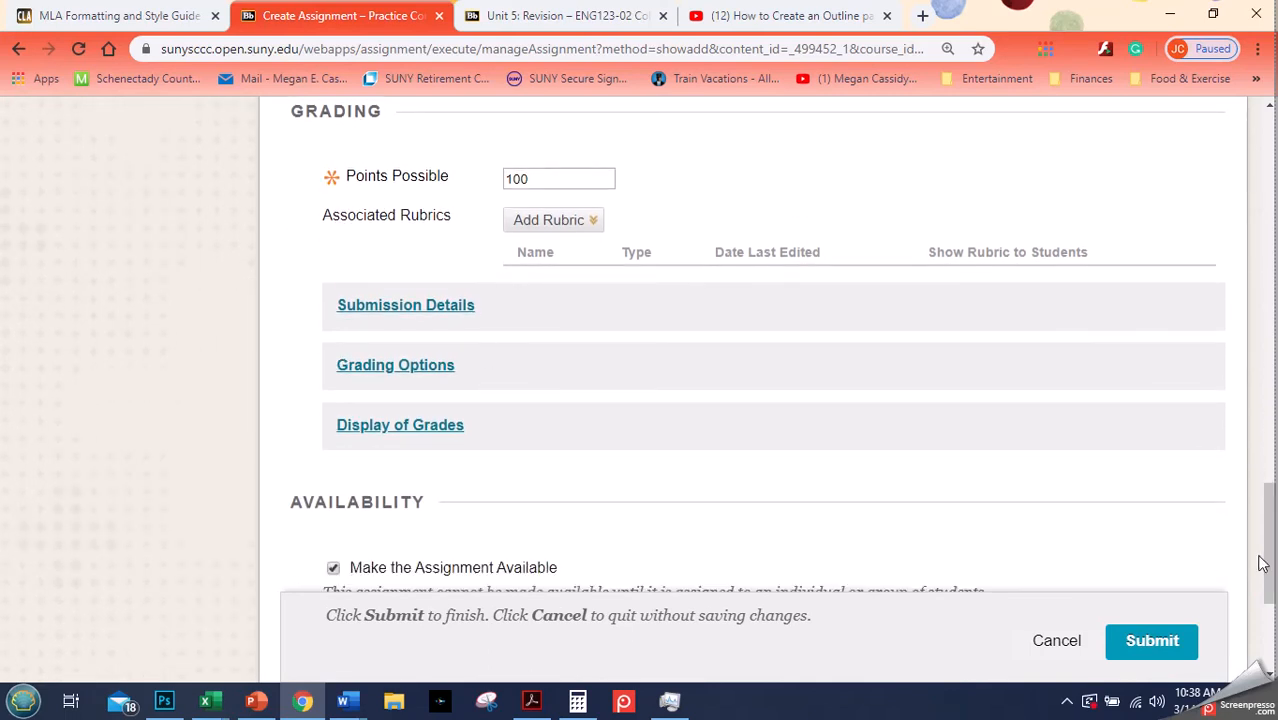
left_click(374, 309)
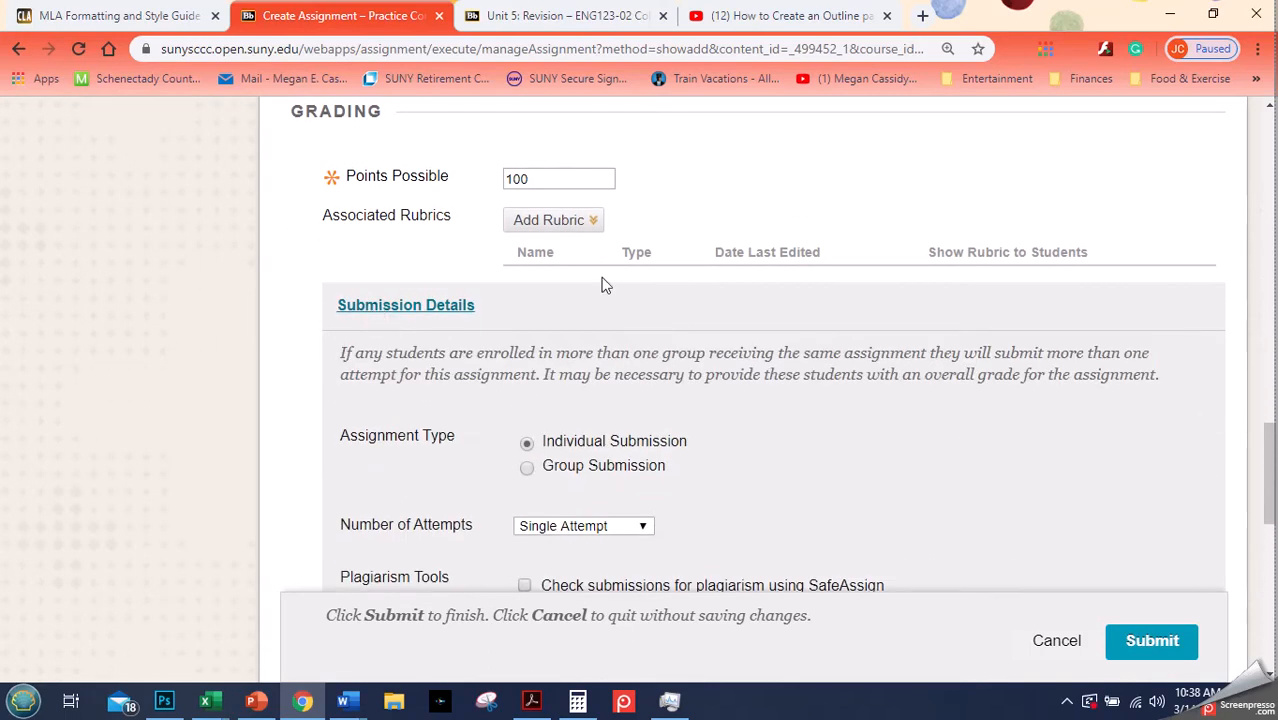
left_click_drag(1270, 492, 1270, 535)
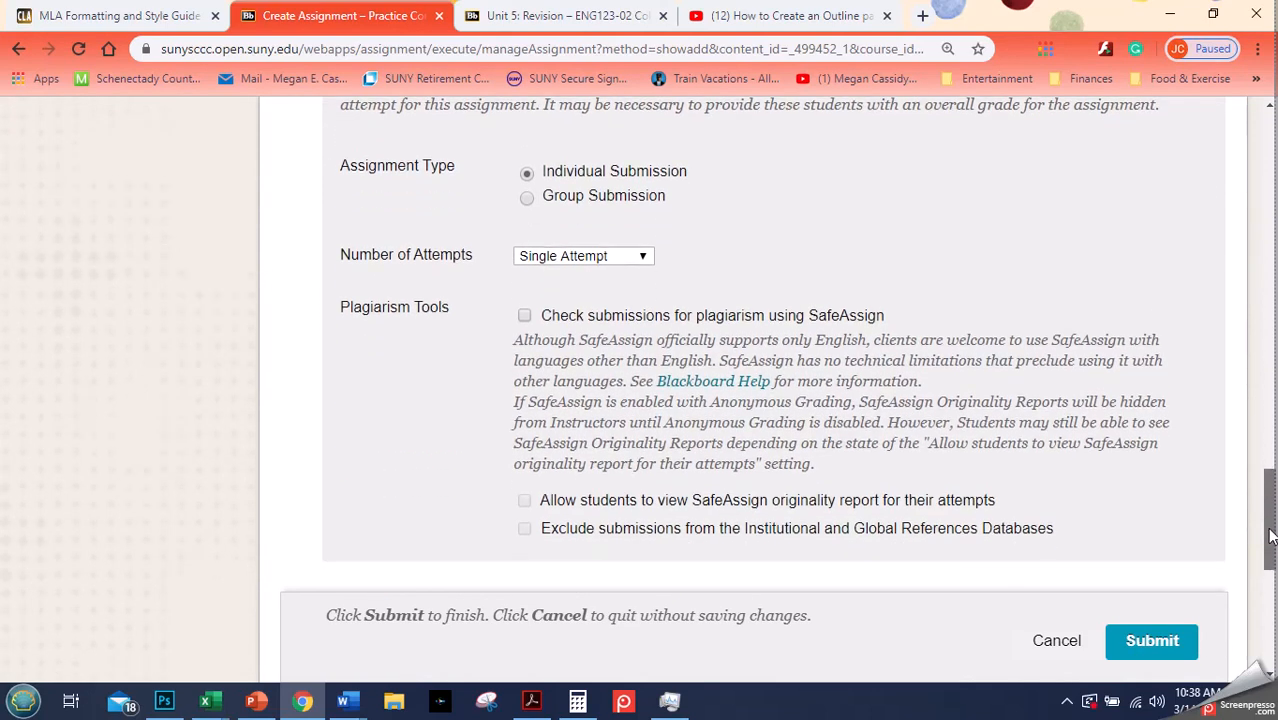
left_click(646, 255)
left_click(620, 310)
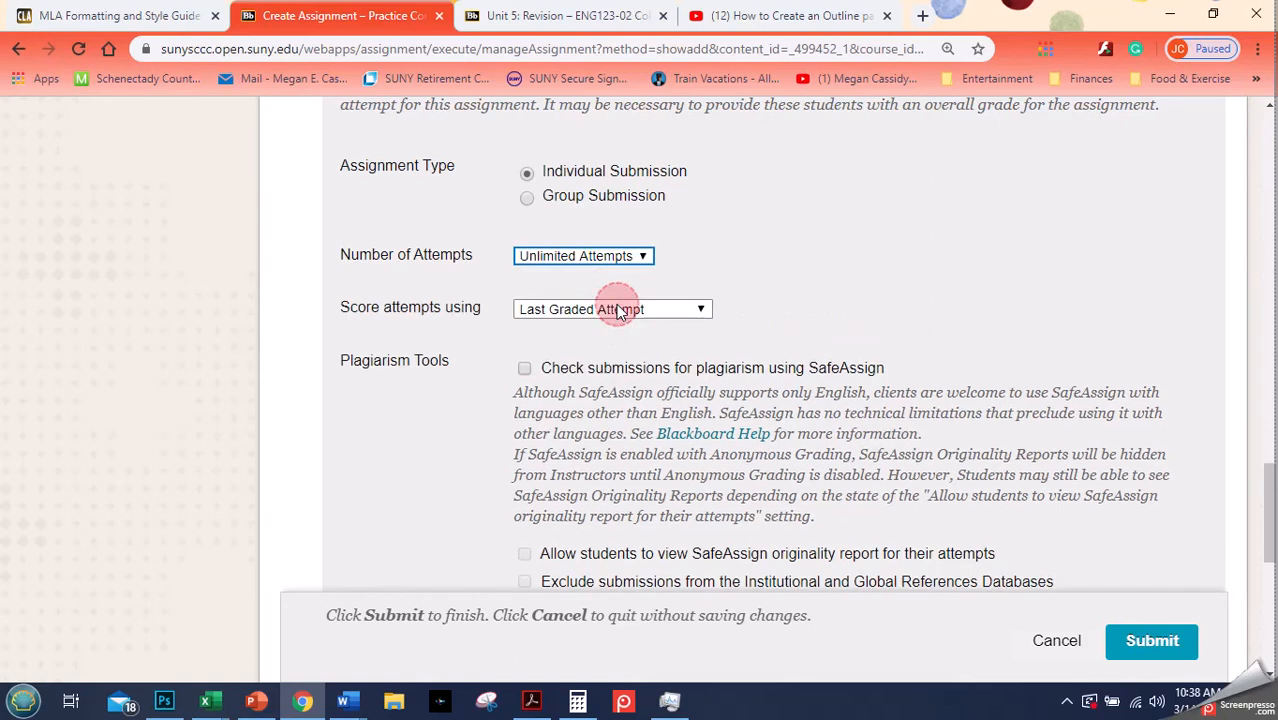
left_click(619, 318)
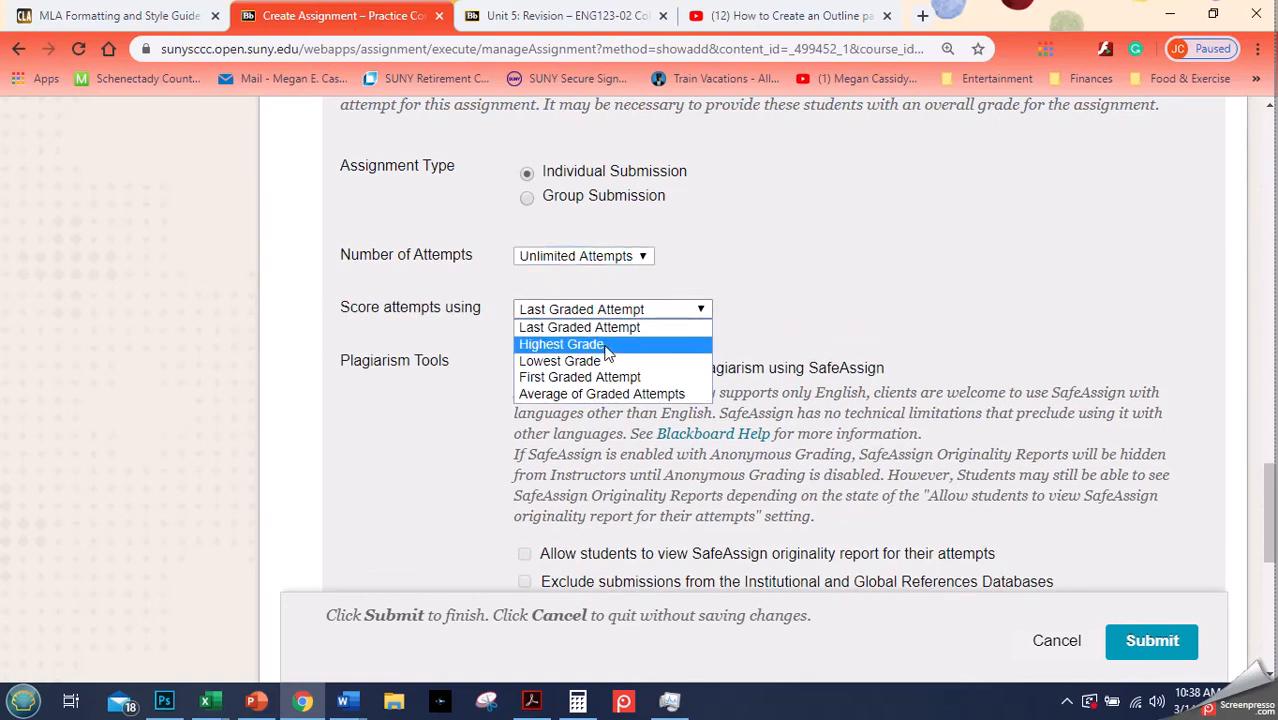
left_click(606, 346)
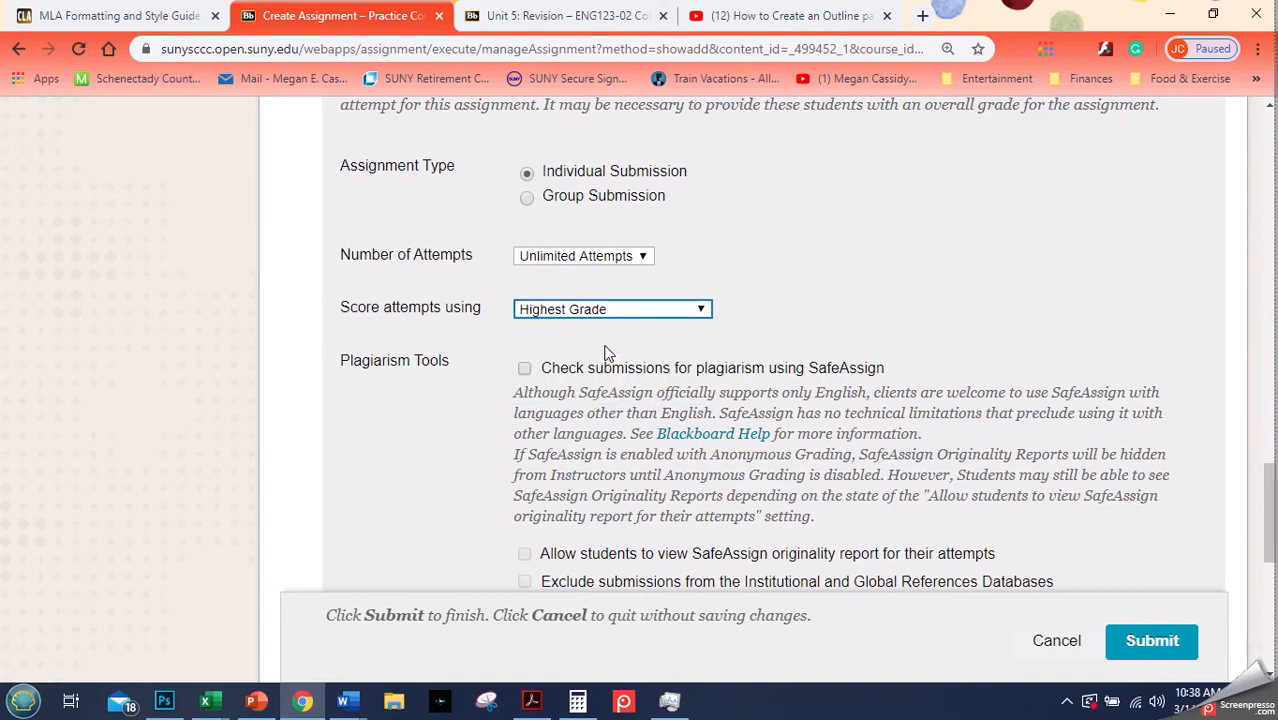
- Enable the SafeAssign plagiarism check and allow students to view the originality report for their attempts
left_click(526, 370)
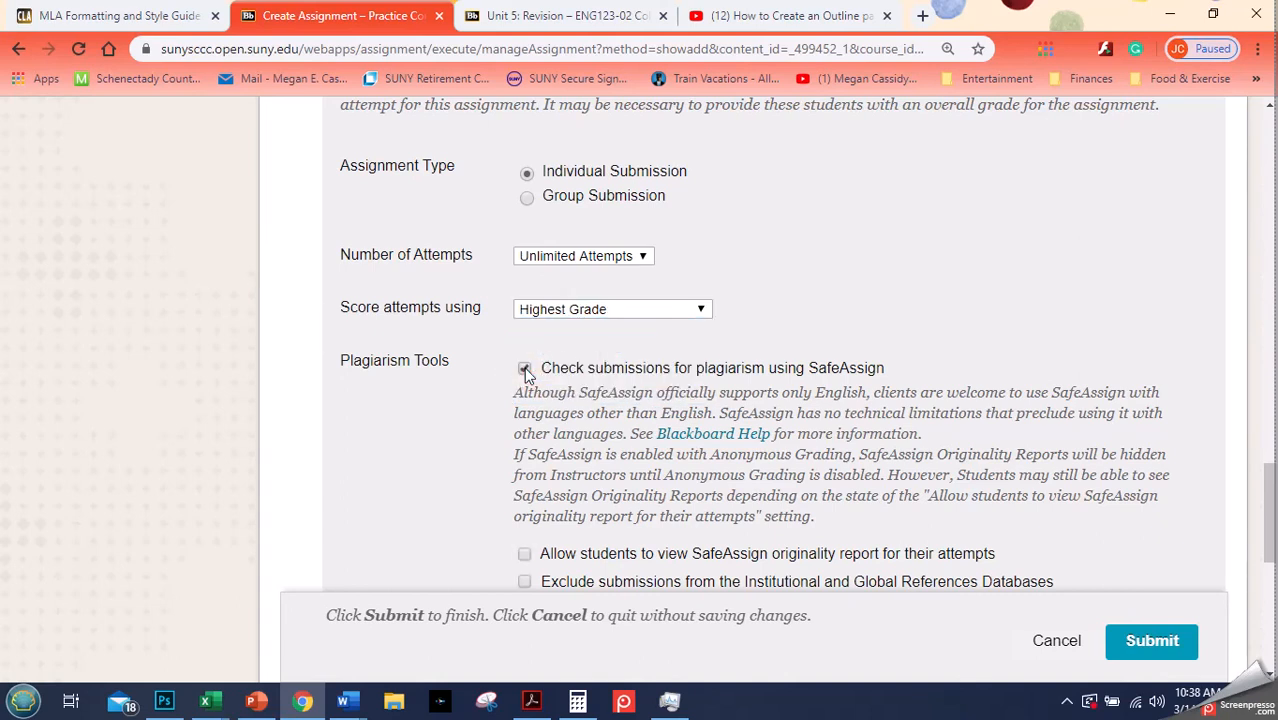
left_click(524, 554)
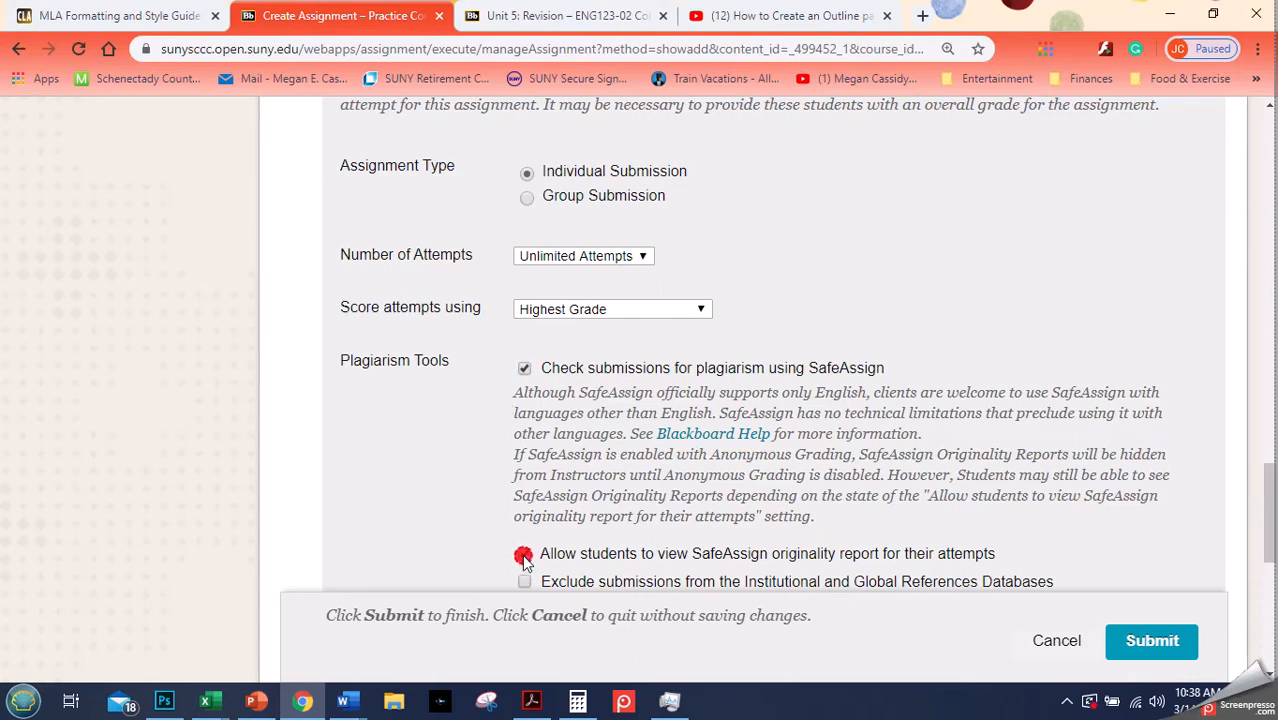